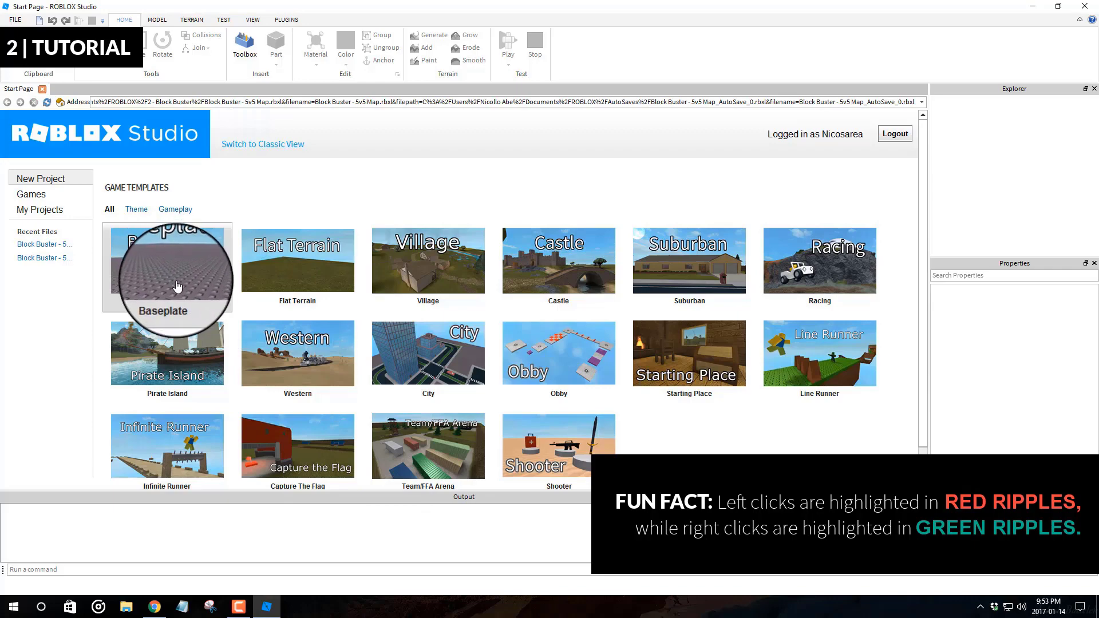
# Step: Create a new place from the Baseplate template
pyautogui.click(192, 290)
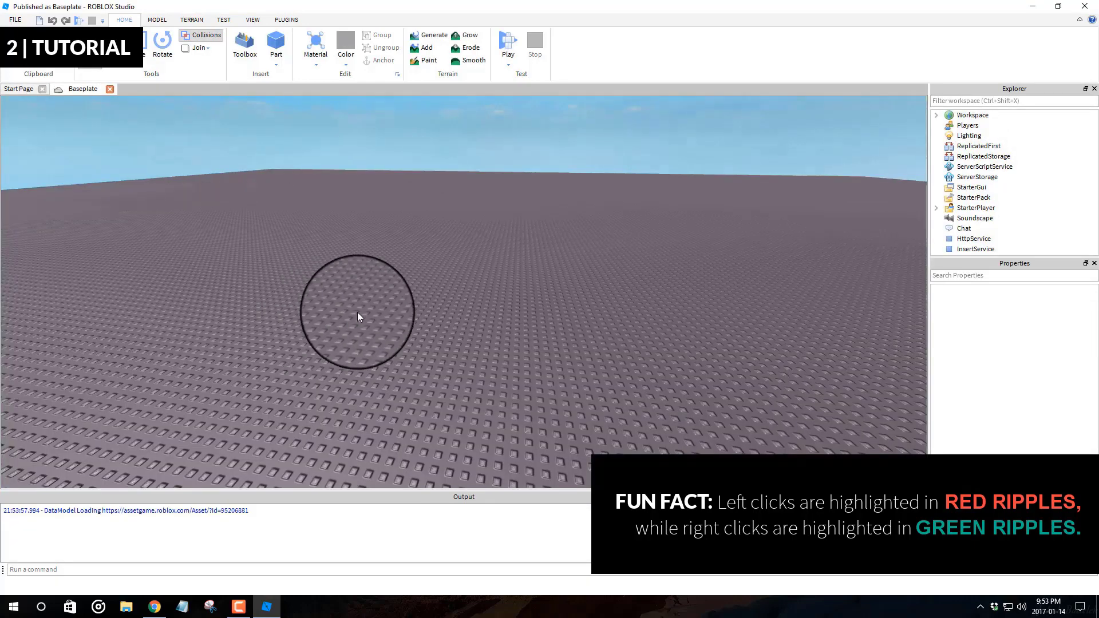
pyautogui.moveTo(405, 309); pyautogui.dragTo(405, 310, button='right')
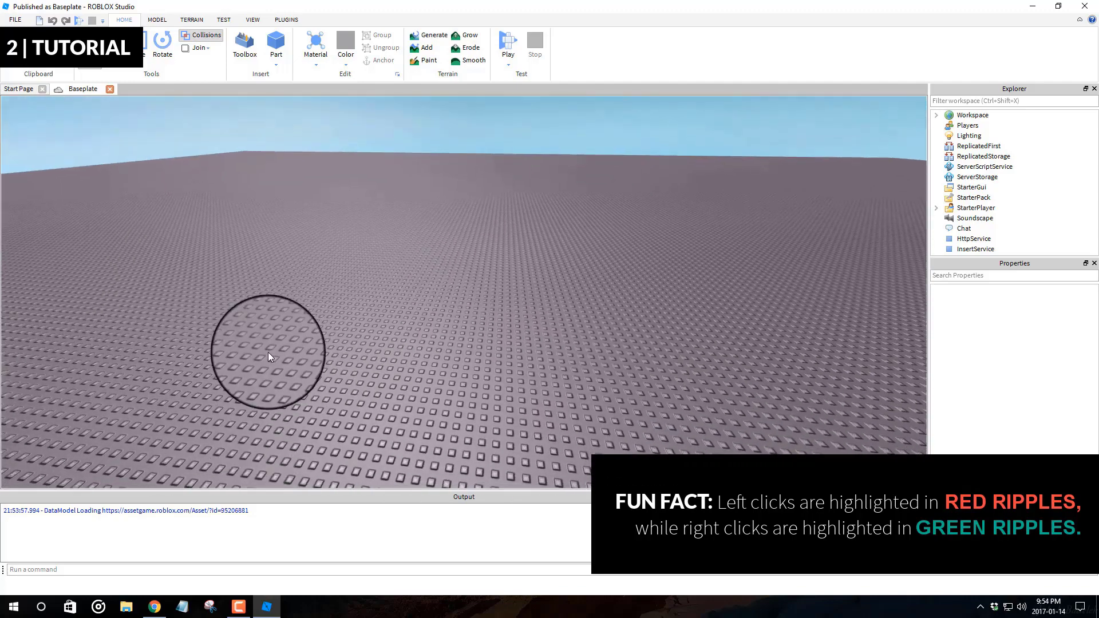
pyautogui.rightClick(412, 225)
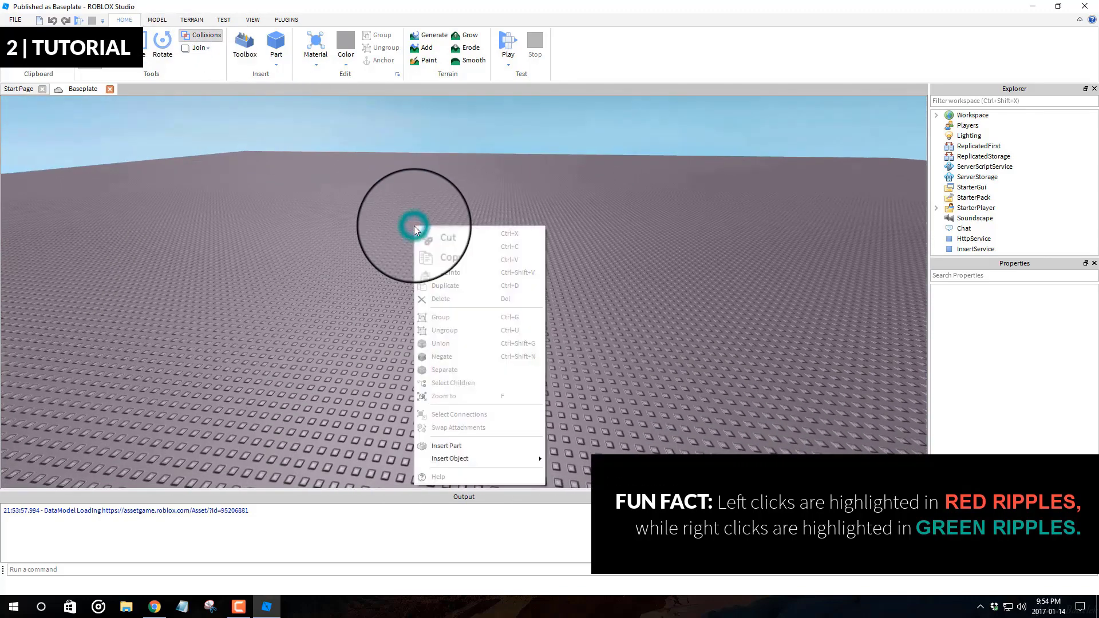
pyautogui.click(383, 241)
pyautogui.rightClick(419, 255)
pyautogui.click(399, 251)
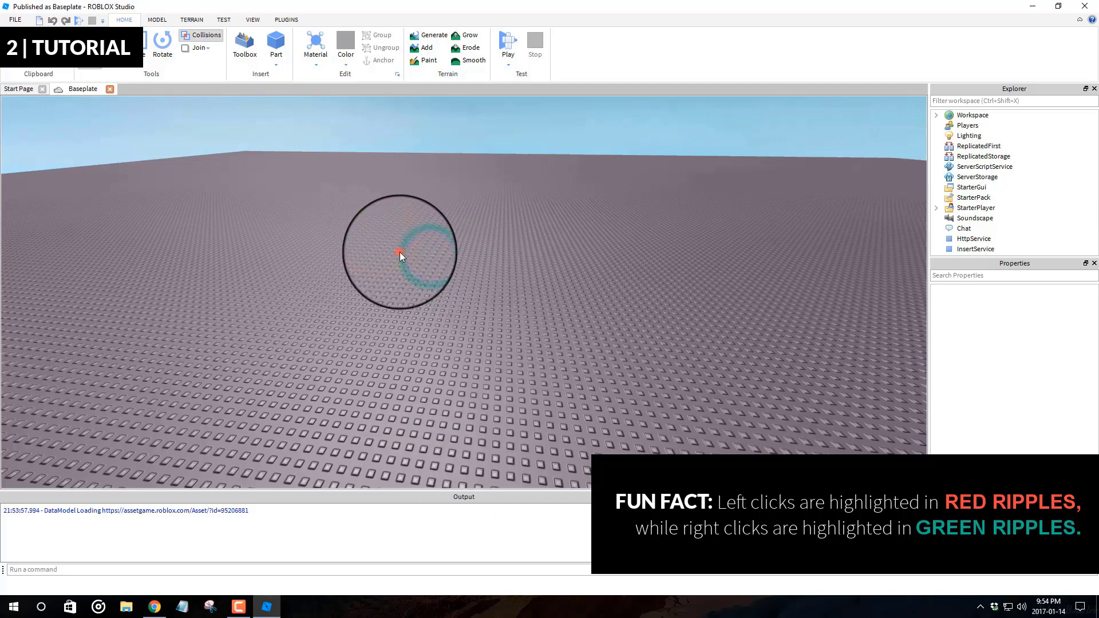
# Step: Insert a MeshPart object onto the baseplate
pyautogui.rightClick(465, 266)
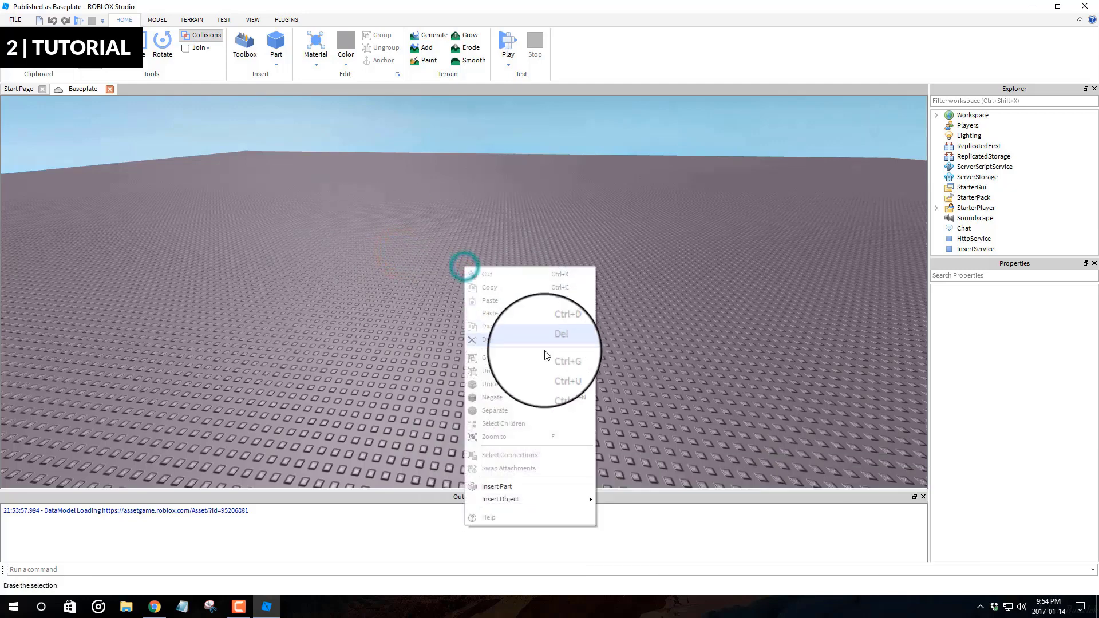
pyautogui.click(543, 498)
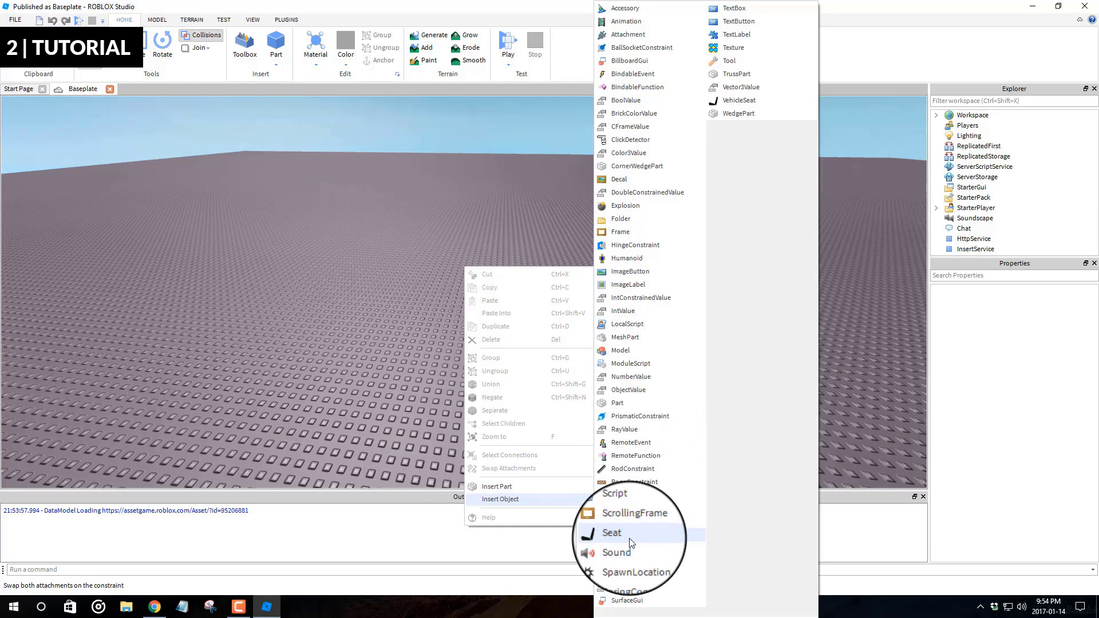
pyautogui.click(637, 338)
pyautogui.moveTo(551, 261); pyautogui.dragTo(551, 261, button='right')
pyautogui.press('w')
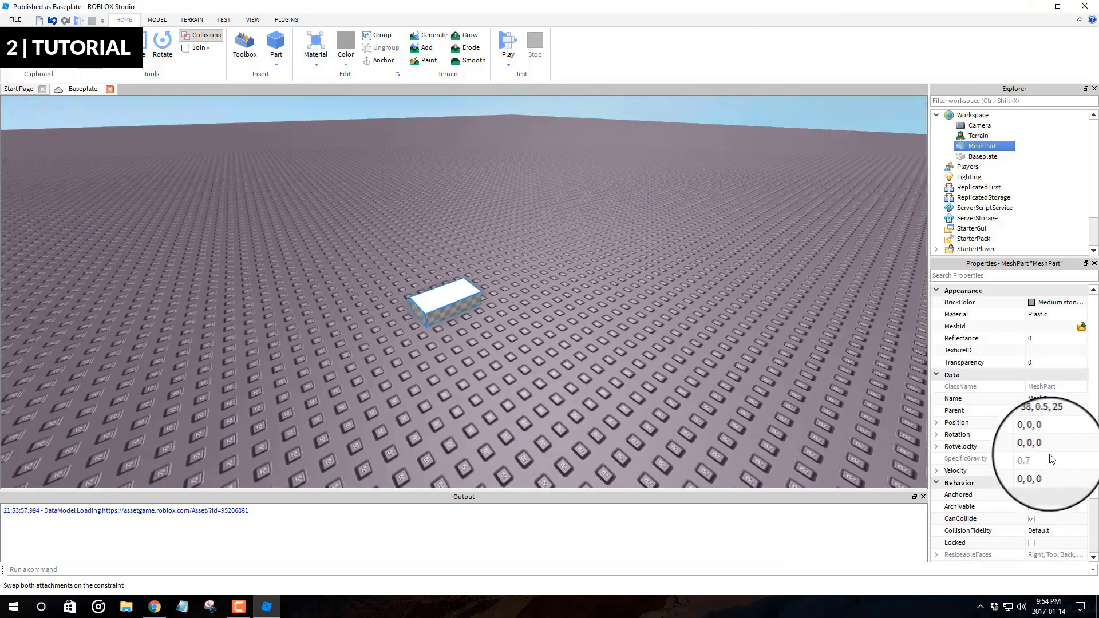
# Step: Anchor the mesh part and move it across the baseplate to position -35, 0.5, 29
pyautogui.scroll(-1, 1051, 491)
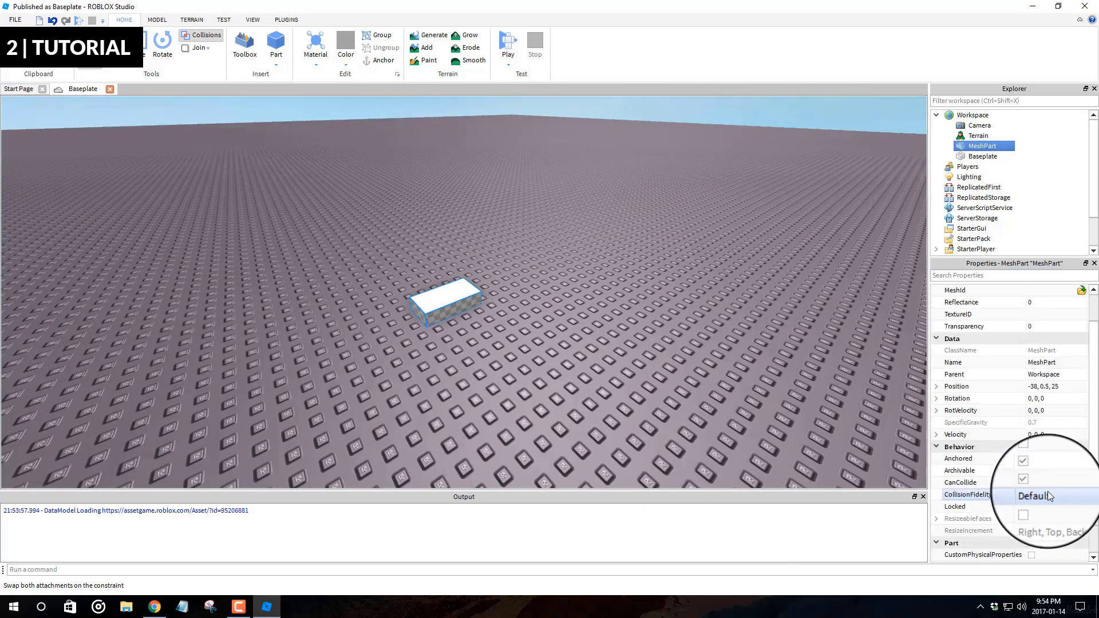
pyautogui.click(1031, 458)
pyautogui.moveTo(503, 269); pyautogui.dragTo(513, 270, button='right')
pyautogui.press('a')
pyautogui.click(513, 266)
pyautogui.moveTo(542, 345); pyautogui.dragTo(488, 266)
pyautogui.click(565, 253)
pyautogui.moveTo(559, 255); pyautogui.dragTo(561, 256, button='right')
pyautogui.press('e')
pyautogui.press('q')
pyautogui.press('s')
pyautogui.press('e')
pyautogui.click(457, 314)
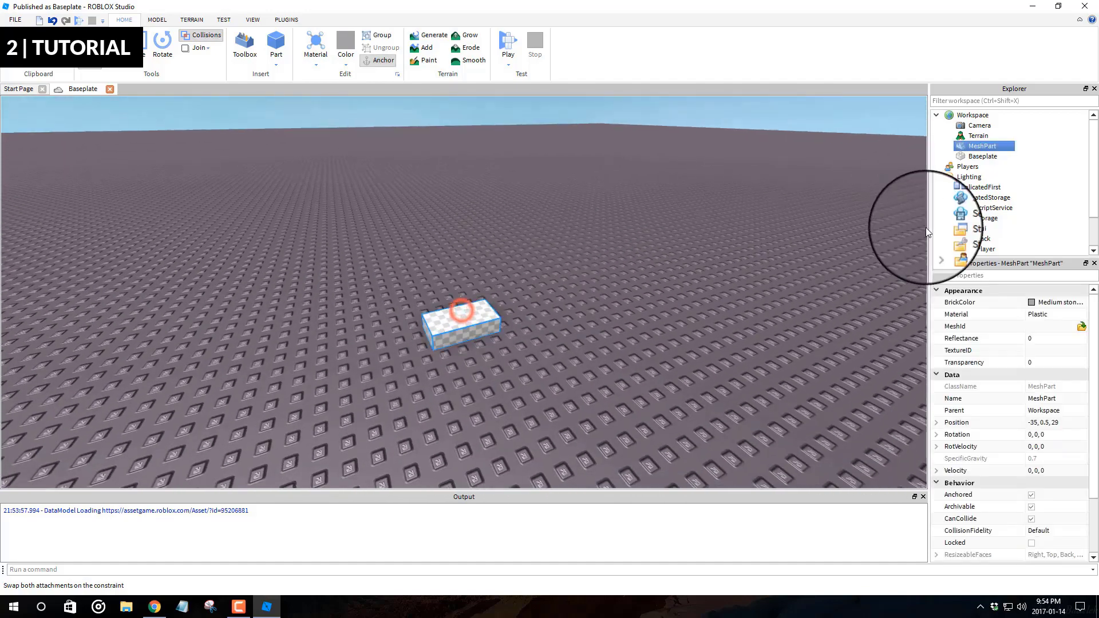
pyautogui.rightClick(983, 147)
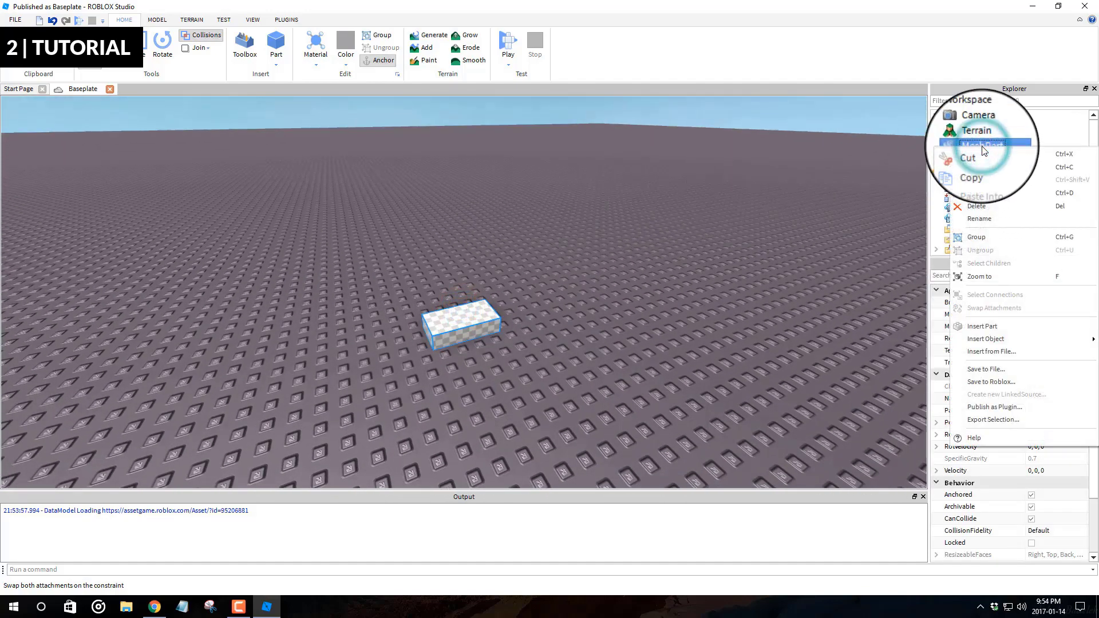
pyautogui.click(716, 260)
pyautogui.click(455, 321)
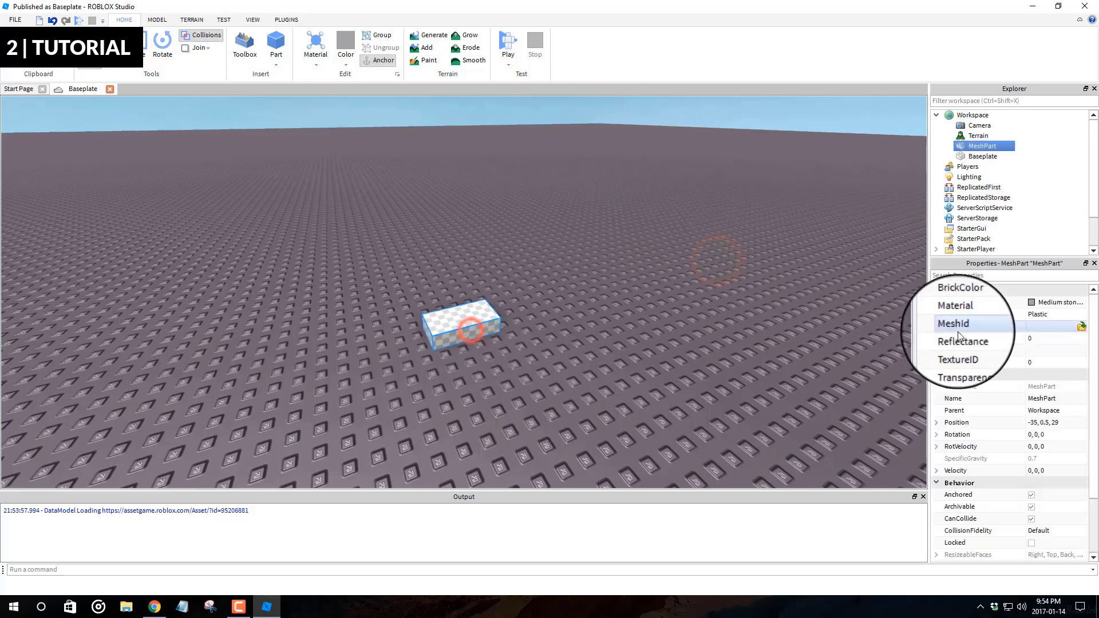
pyautogui.click(1040, 327)
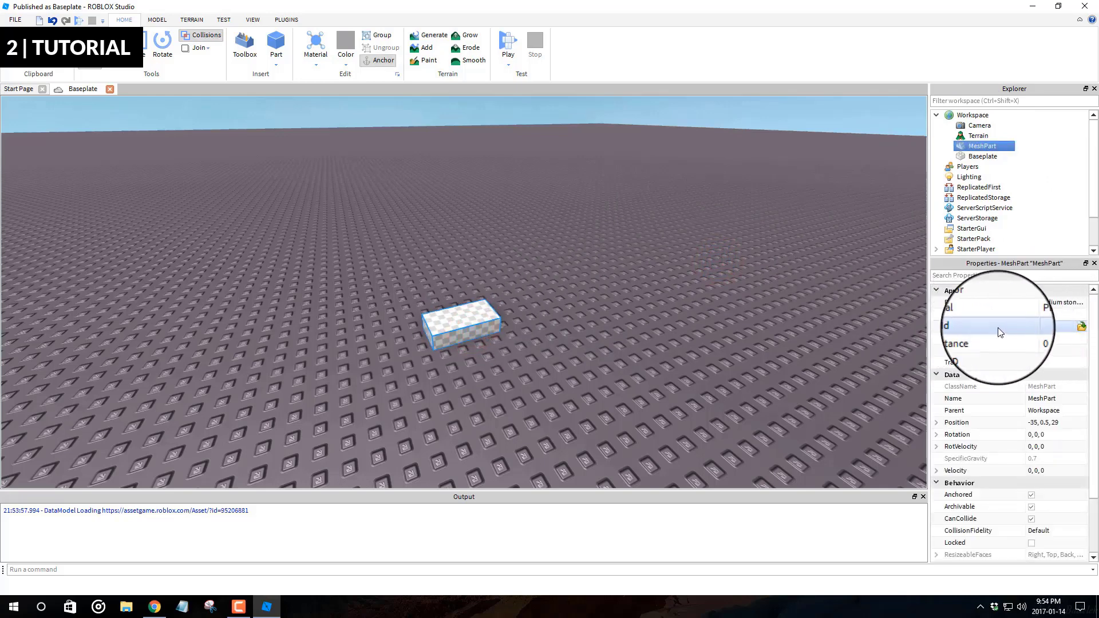
pyautogui.click(1081, 328)
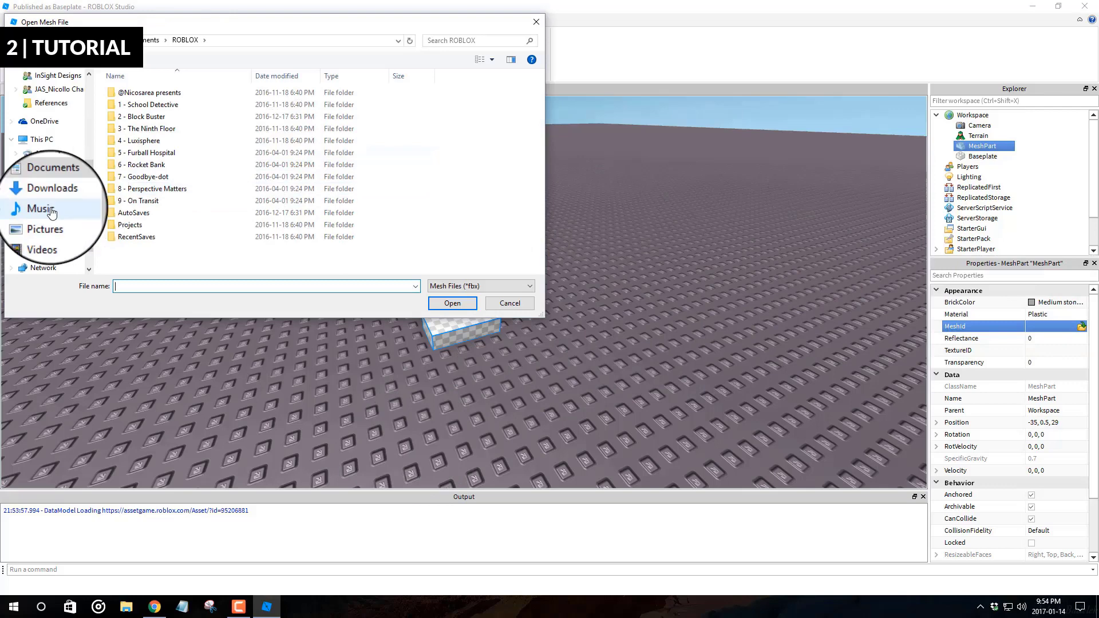
pyautogui.click(509, 303)
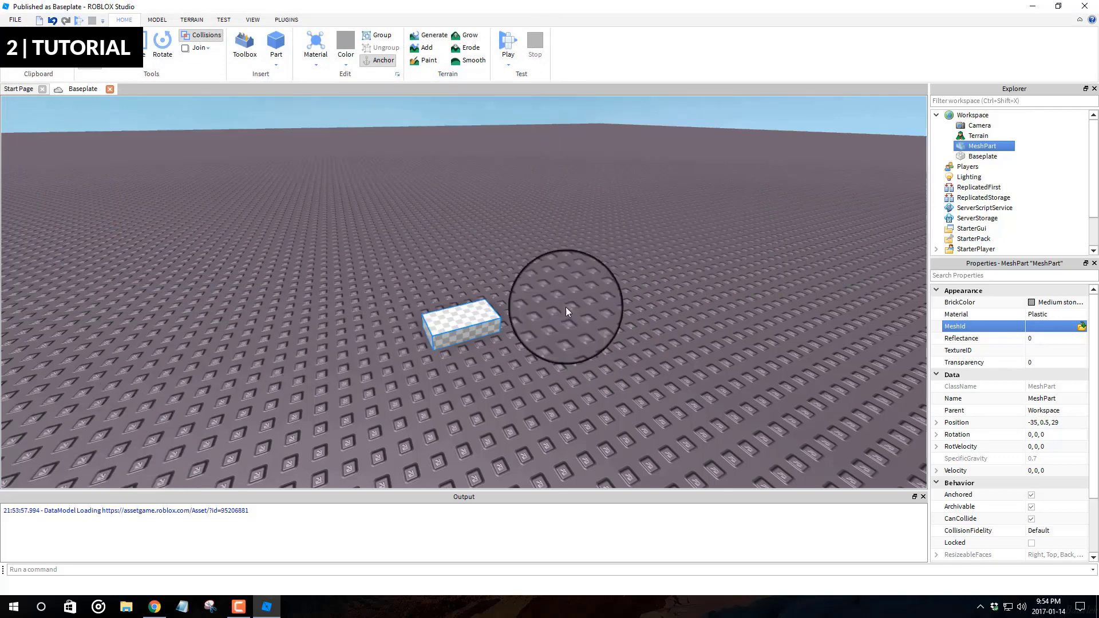
# Step: Switch to Chrome and download the Mobile Home and Roundwood 3D models from their tf3dm pages
pyautogui.click(155, 606)
pyautogui.scroll(-3, 263, 232)
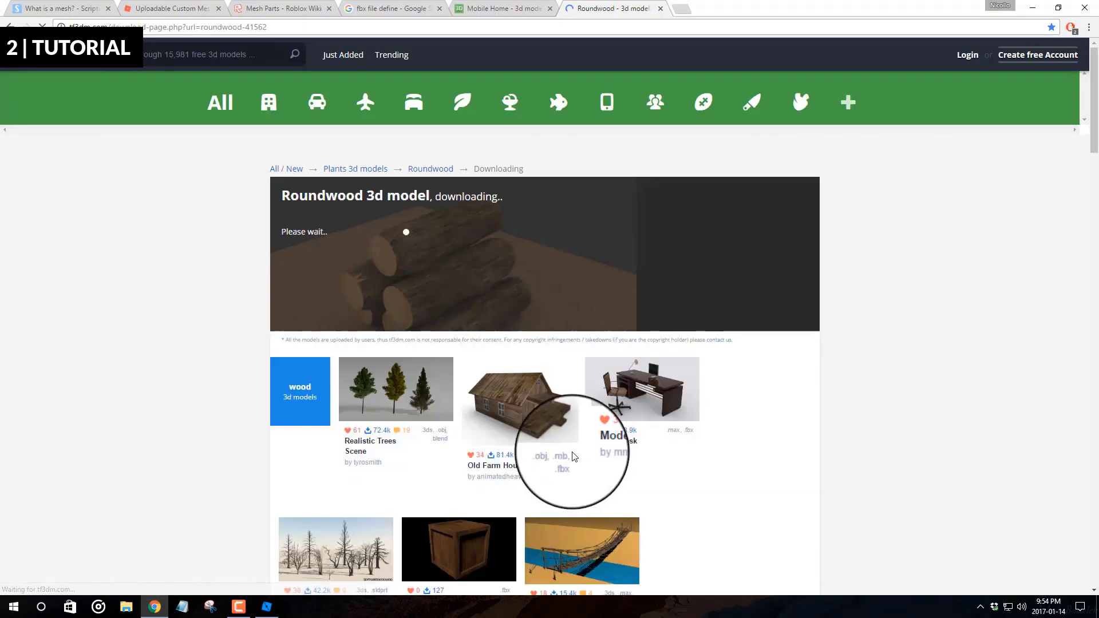
pyautogui.click(497, 8)
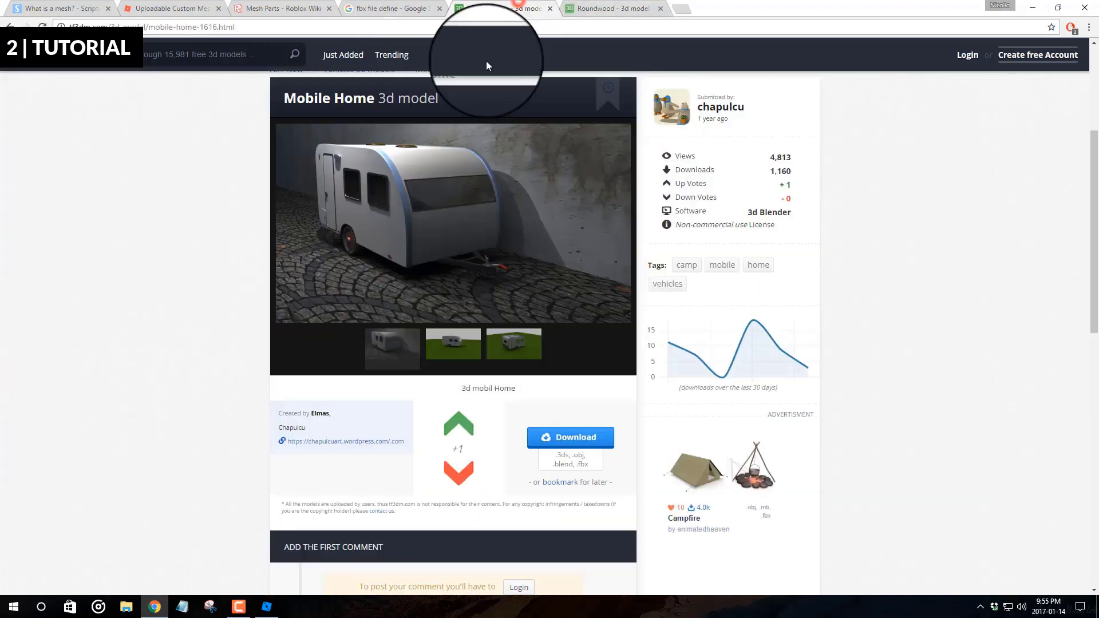
pyautogui.click(577, 441)
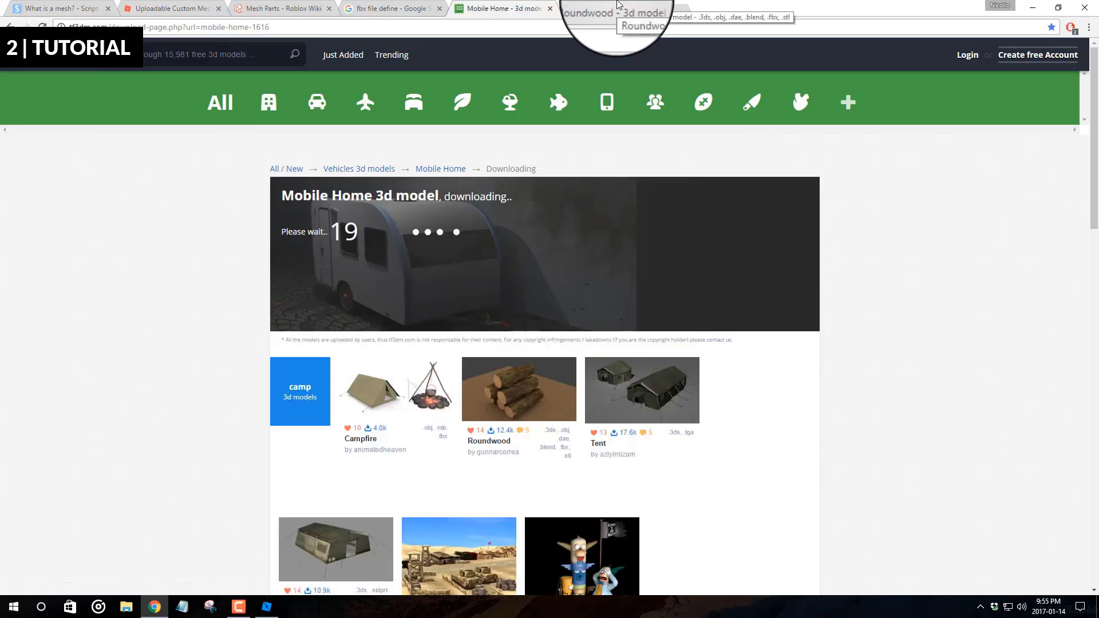
pyautogui.click(617, 6)
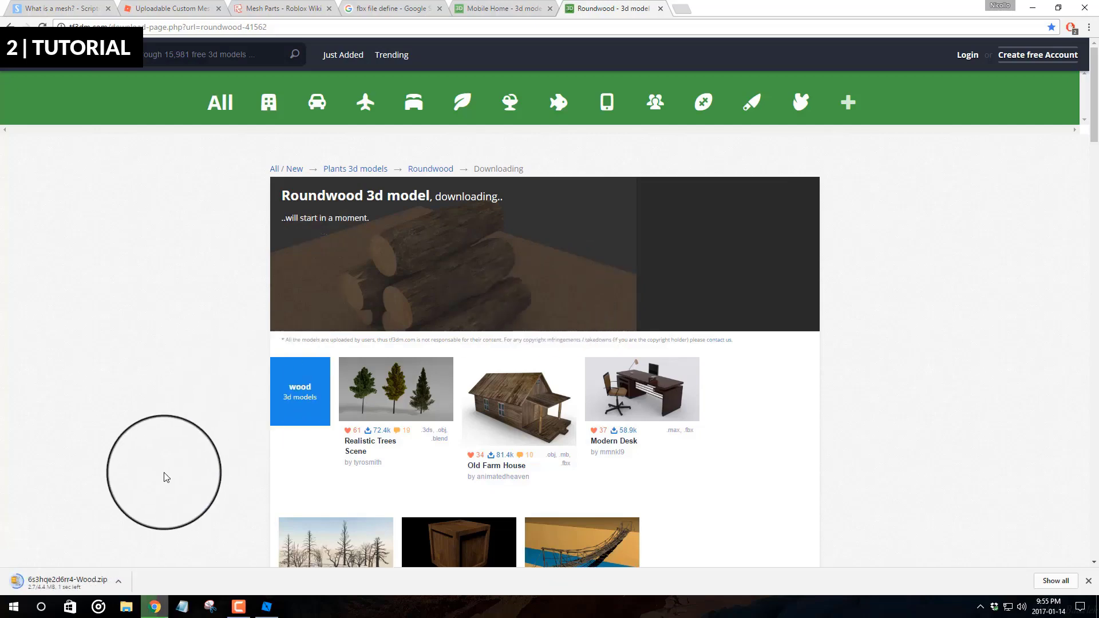
pyautogui.click(474, 4)
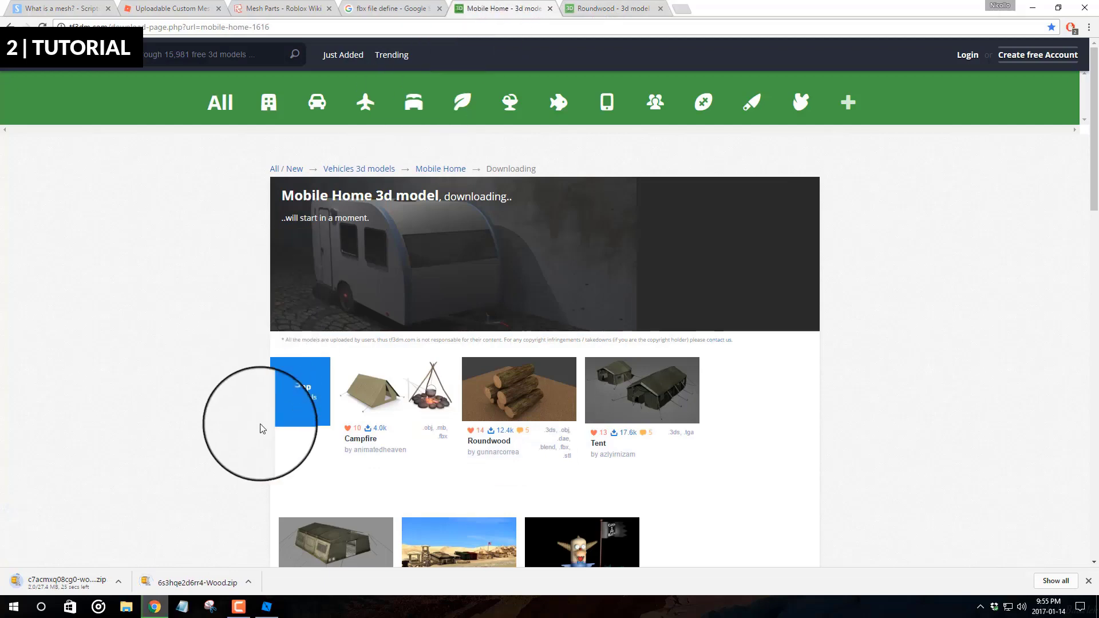
# Step: Show the downloaded 6s3hqe2d6rr4-Wood archive in File Explorer and extract it with WinZip into a folder of the same name
pyautogui.click(247, 583)
pyautogui.click(255, 542)
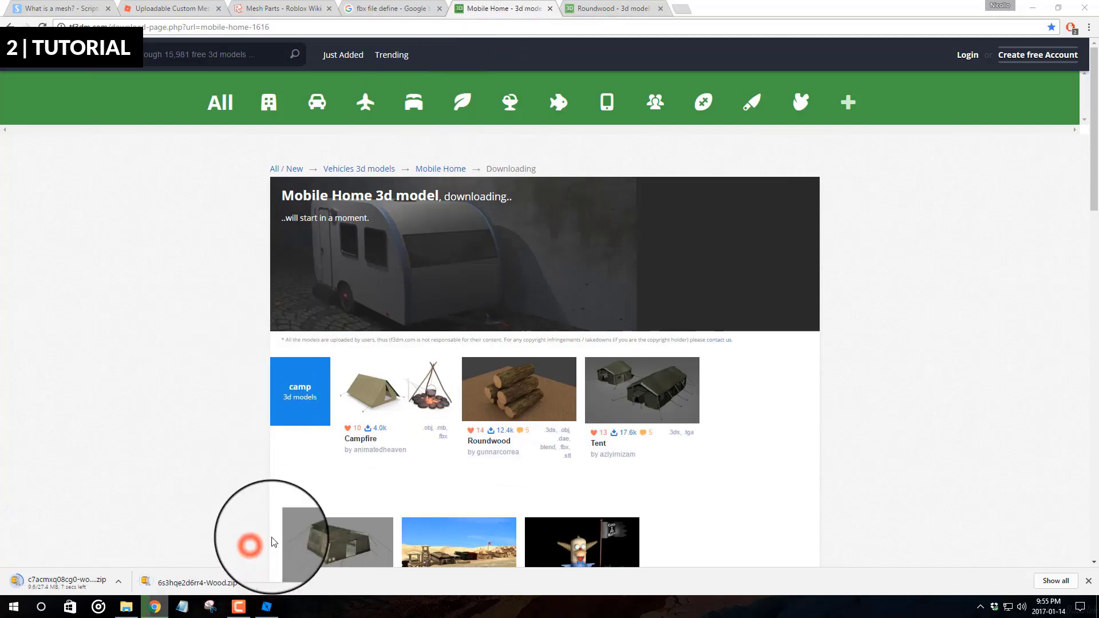
pyautogui.click(530, 355)
pyautogui.click(389, 250)
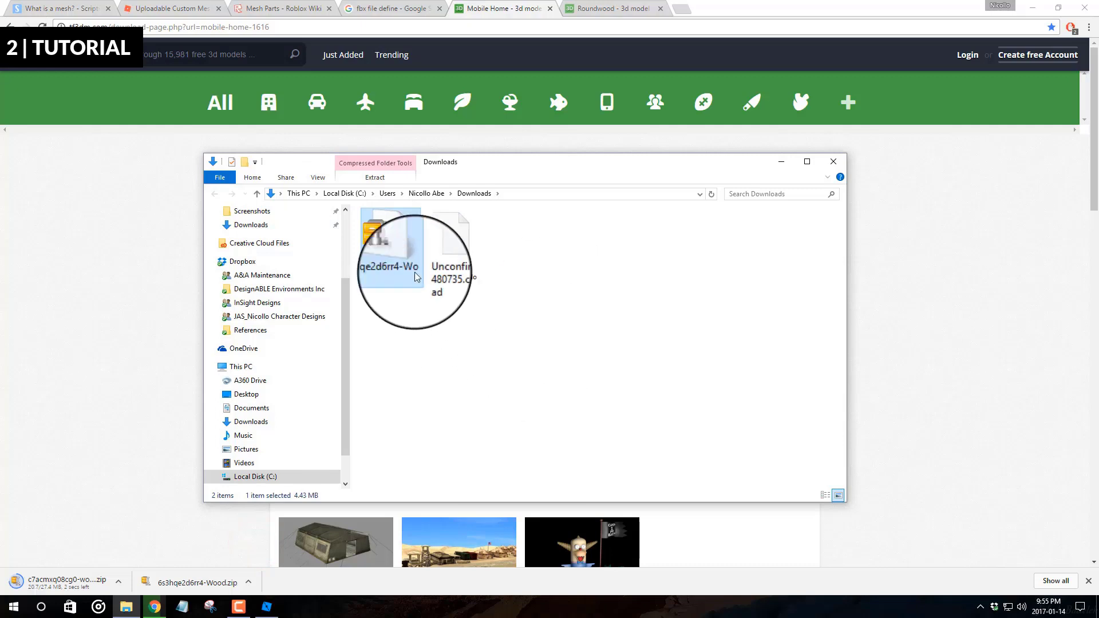
pyautogui.rightClick(391, 266)
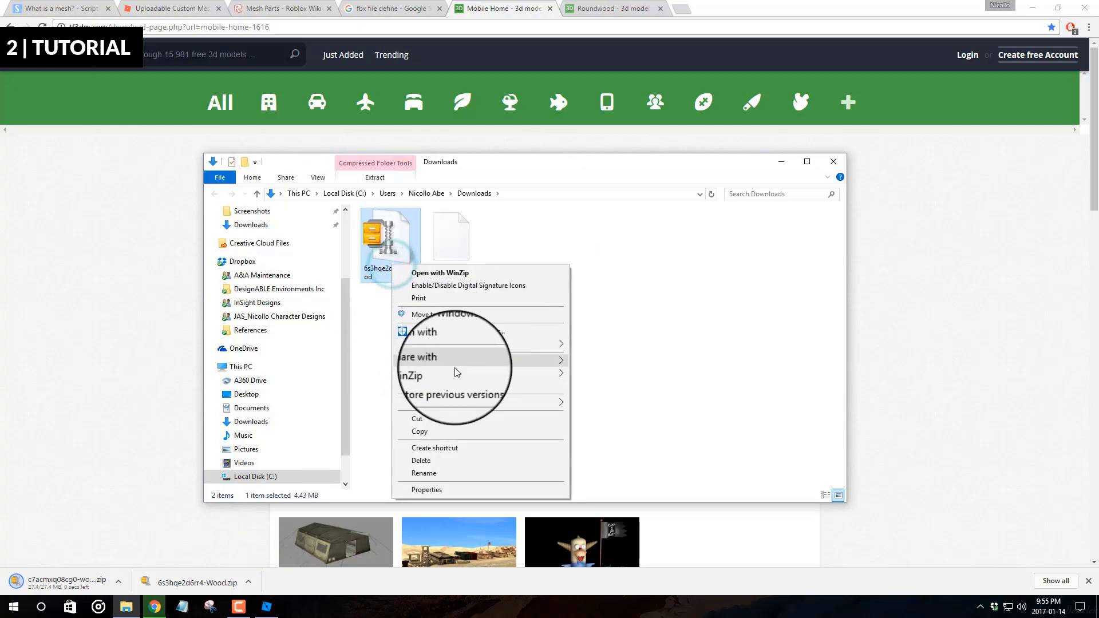
pyautogui.click(452, 373)
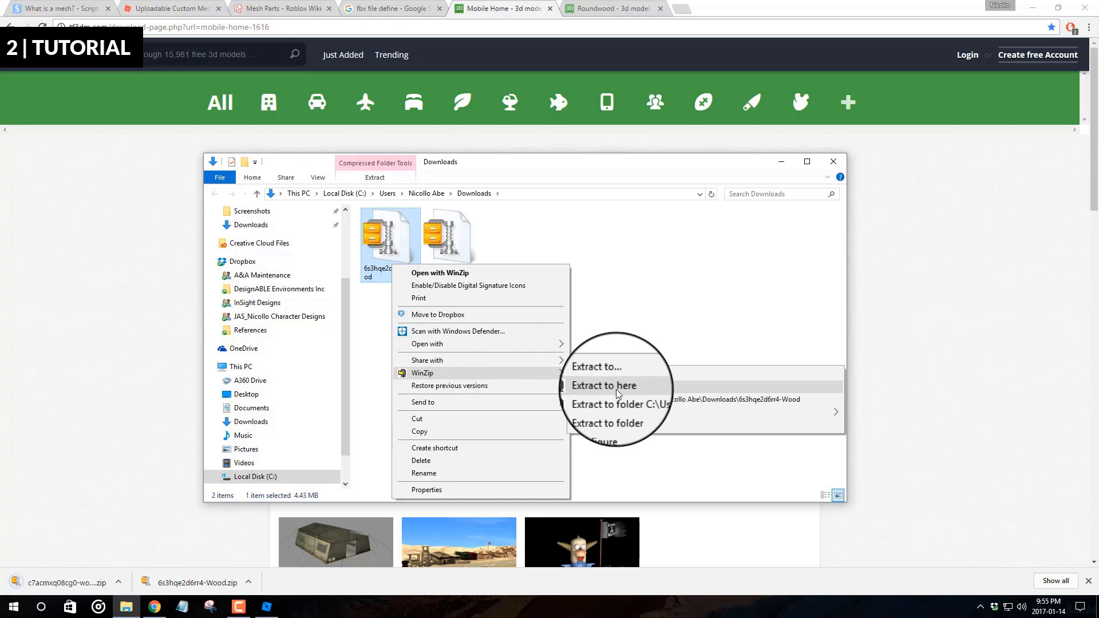
pyautogui.click(602, 403)
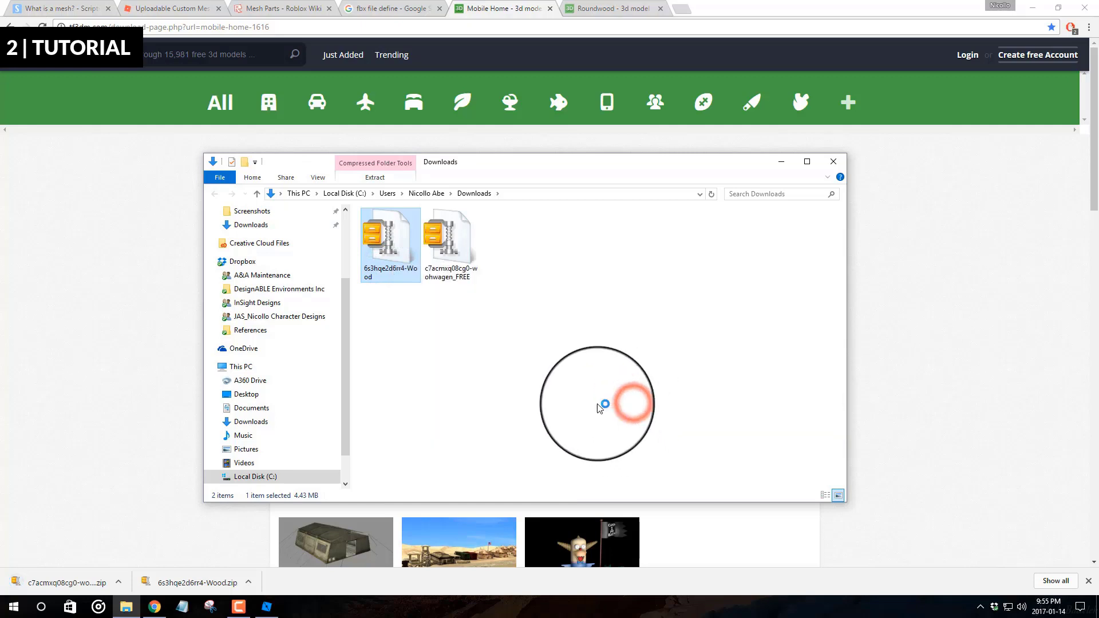
# Step: Extract the c7acmxq08cg0-wohwagen_FREE archive with WinZip into a folder of the same name in Downloads
pyautogui.rightClick(450, 252)
pyautogui.moveTo(579, 364)
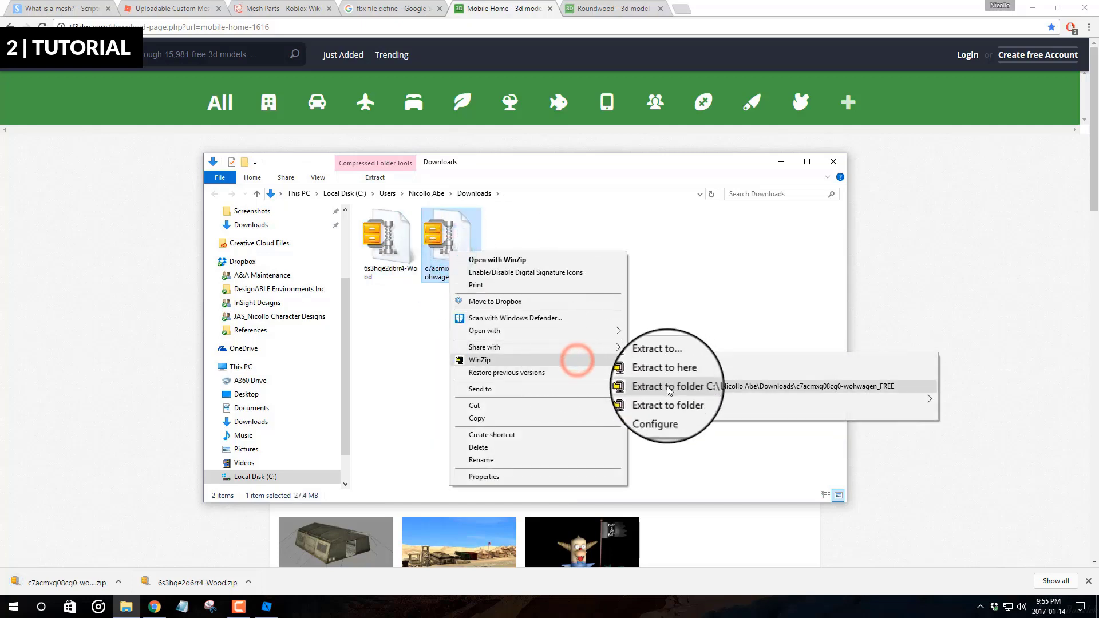
pyautogui.click(658, 386)
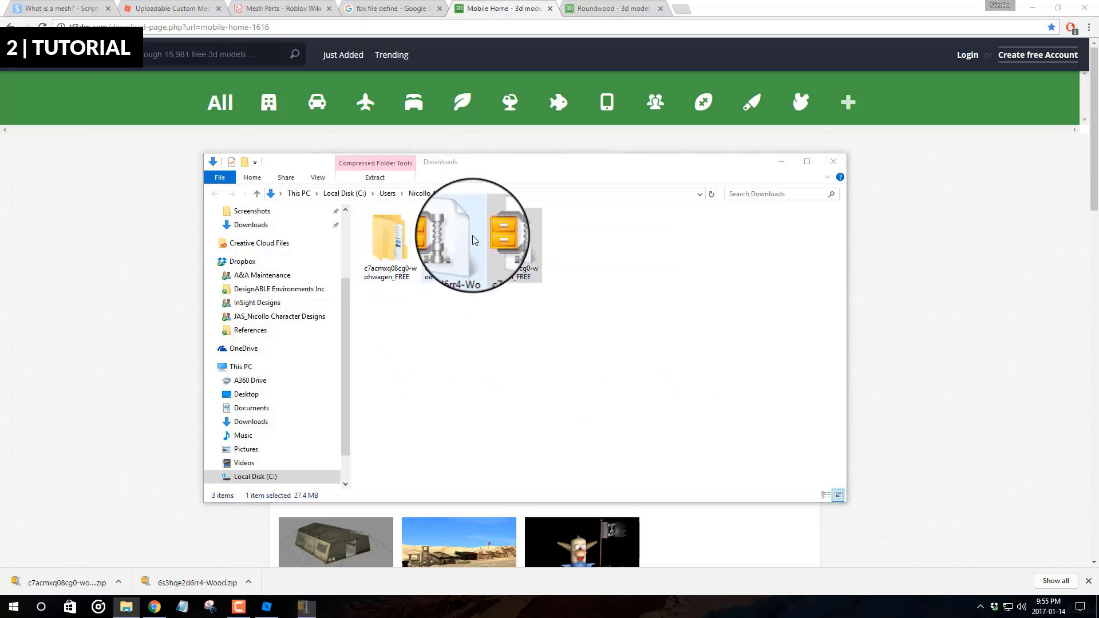
pyautogui.click(490, 339)
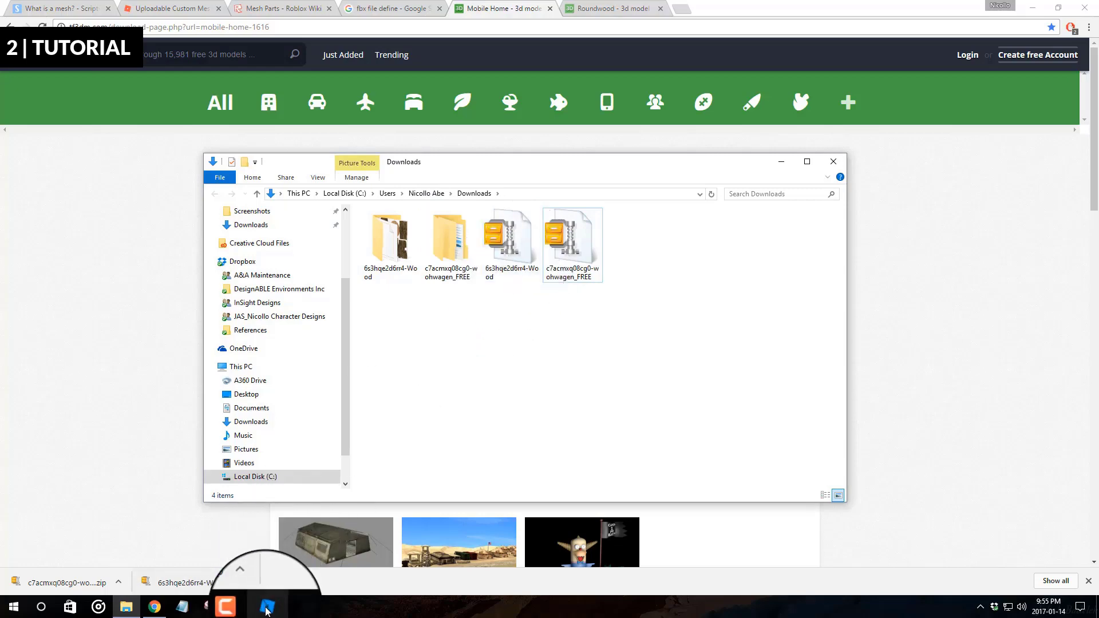
# Step: Switch to Roblox Studio, bring the Downloads window up over it, and open the extracted 6s3hqe2d6rr4-Wood folder
pyautogui.click(266, 607)
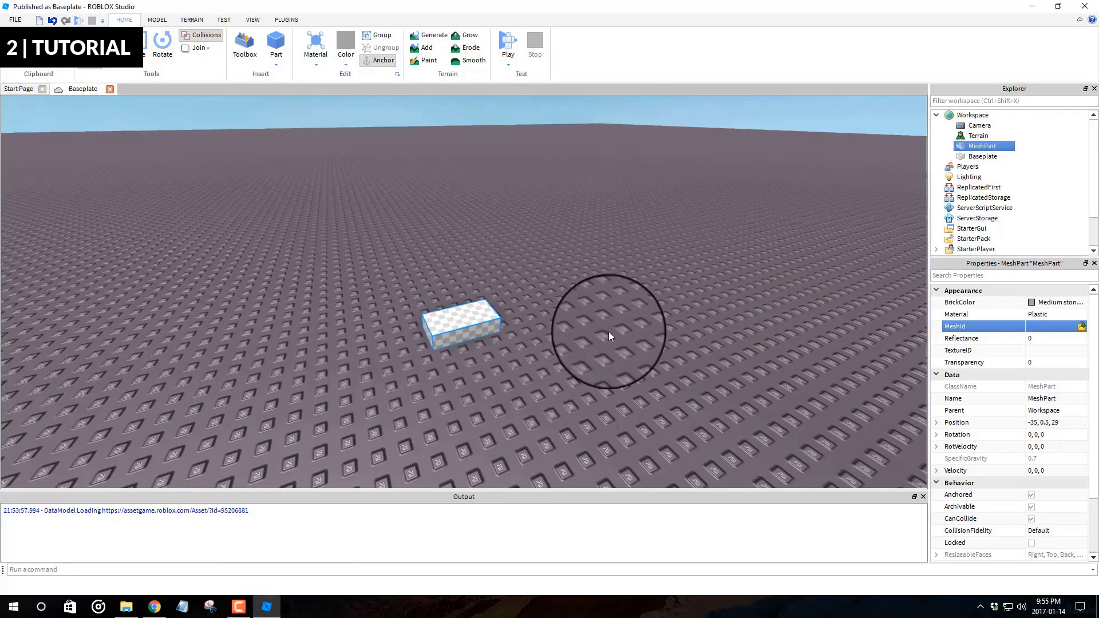
pyautogui.click(121, 607)
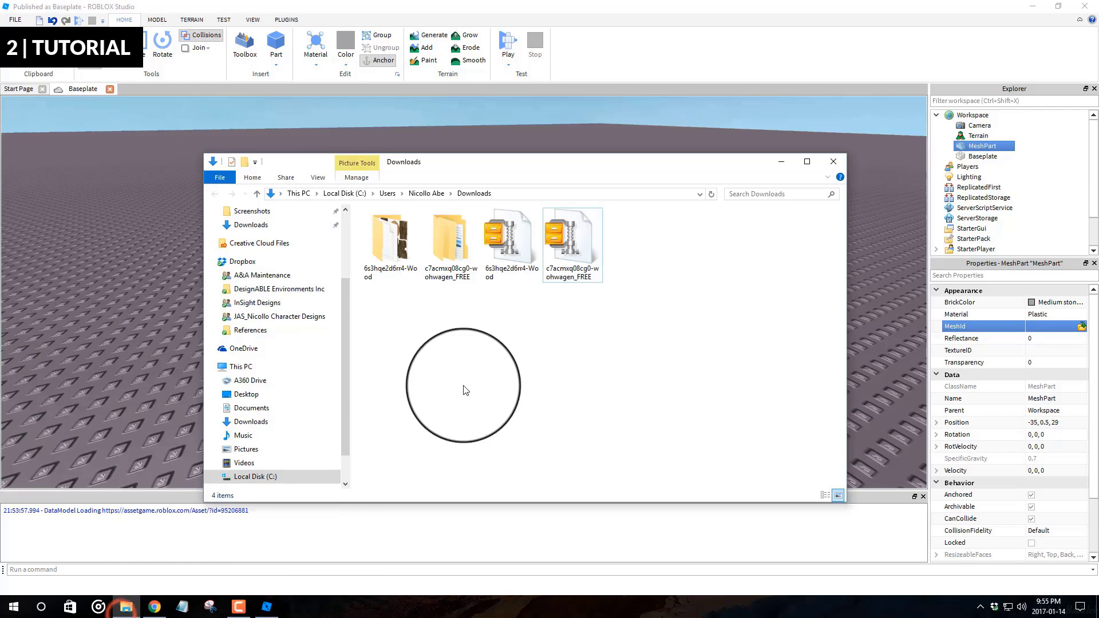
pyautogui.doubleClick(398, 246)
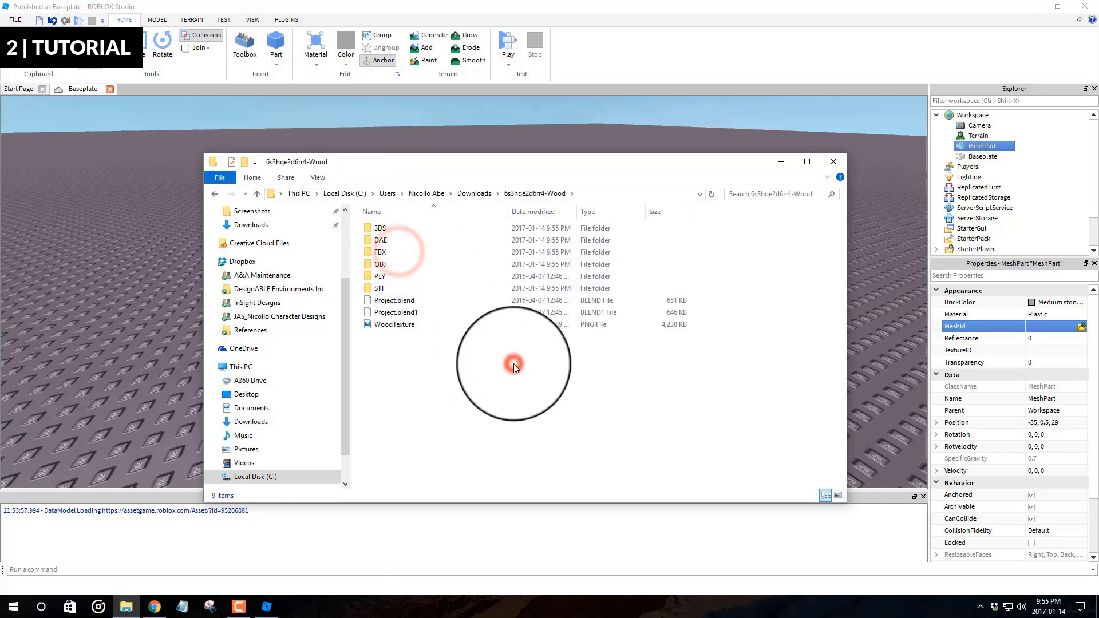
pyautogui.click(474, 193)
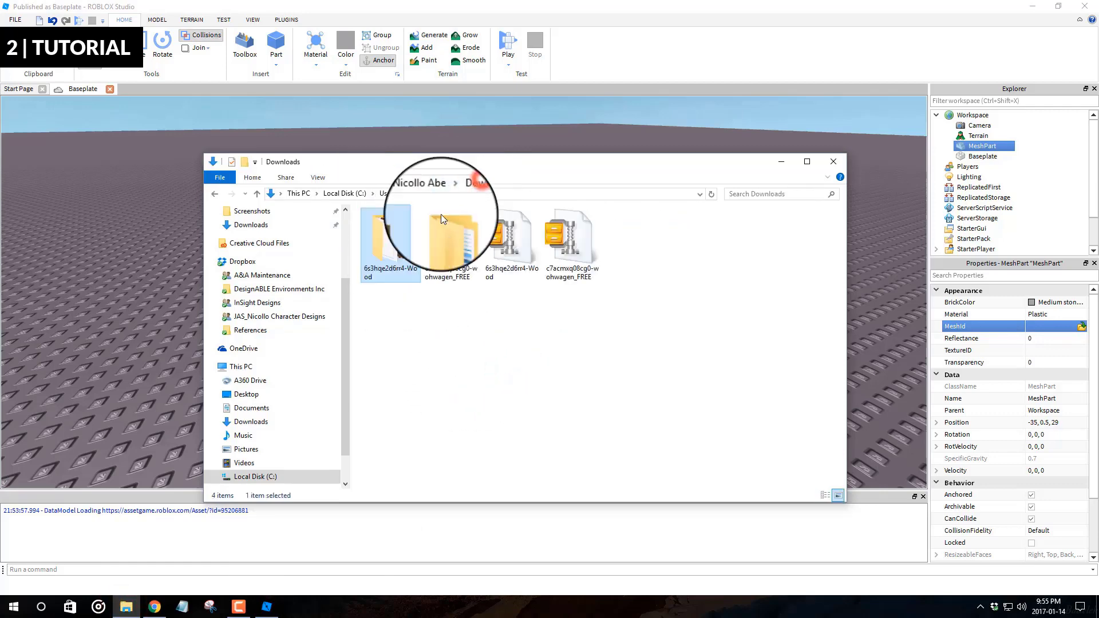
pyautogui.doubleClick(400, 240)
# Step: Examine the WoodTexture image from the extracted Wood folder in Photos and close the viewer
pyautogui.doubleClick(410, 324)
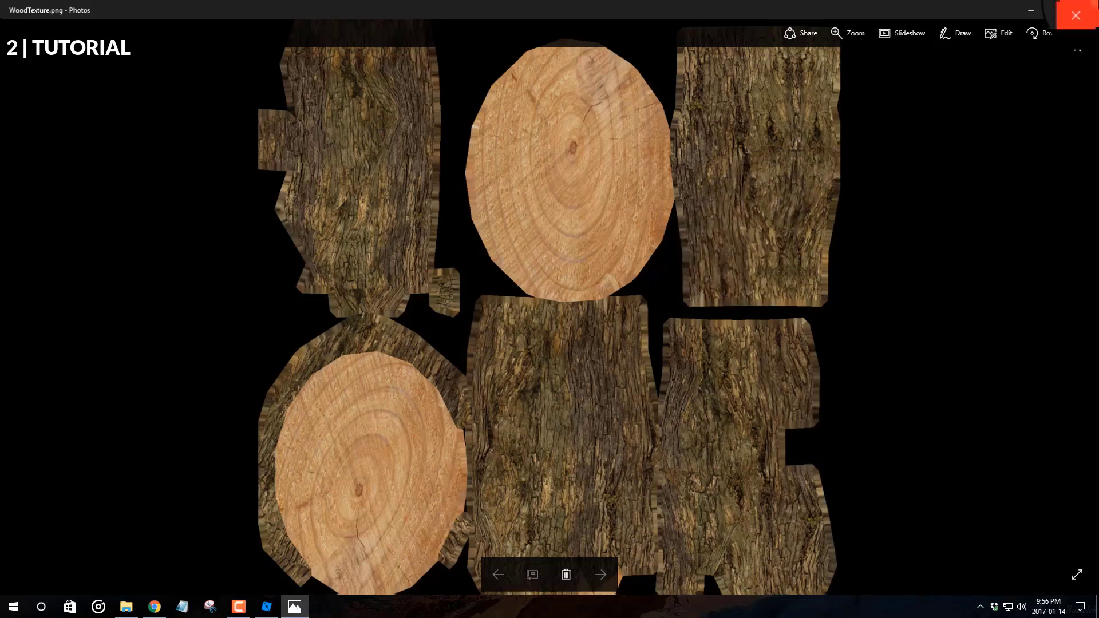
pyautogui.click(1075, 15)
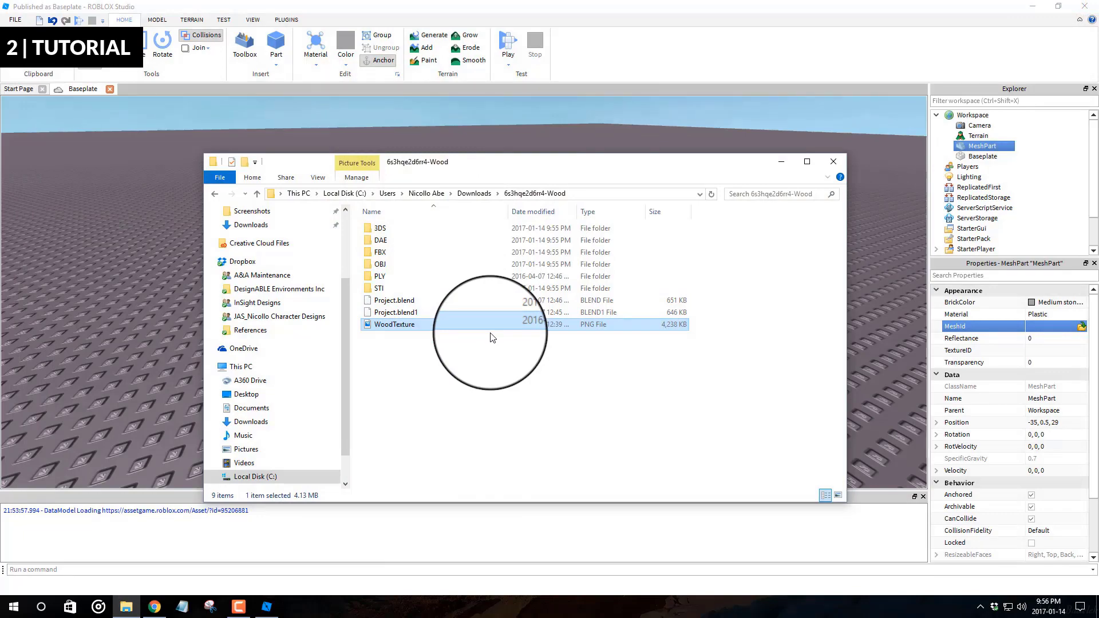
pyautogui.doubleClick(444, 330)
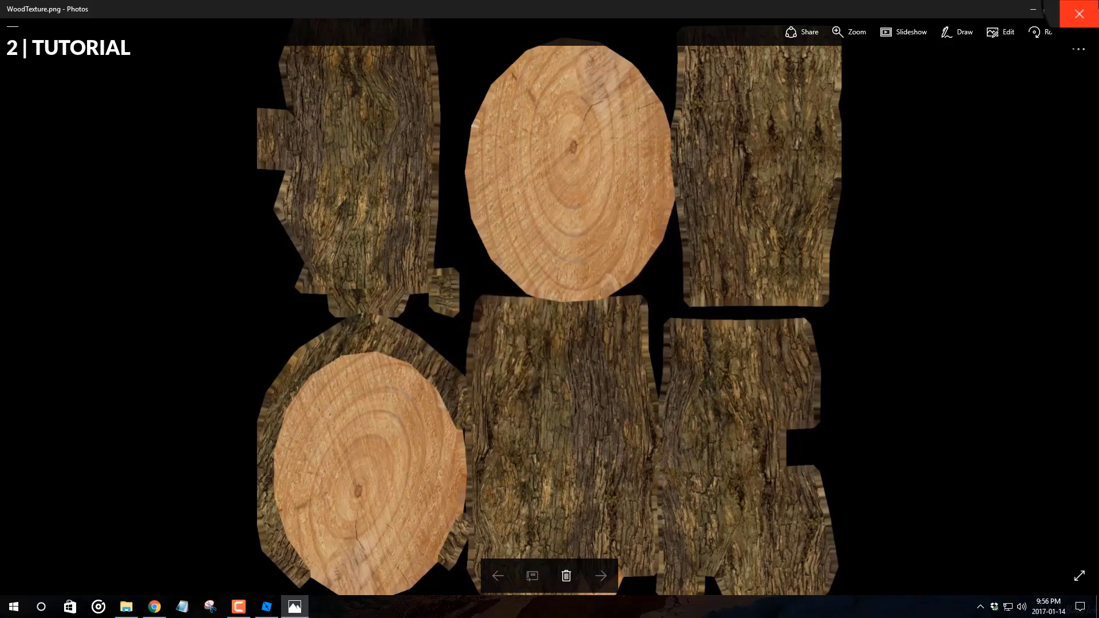
pyautogui.click(1086, 9)
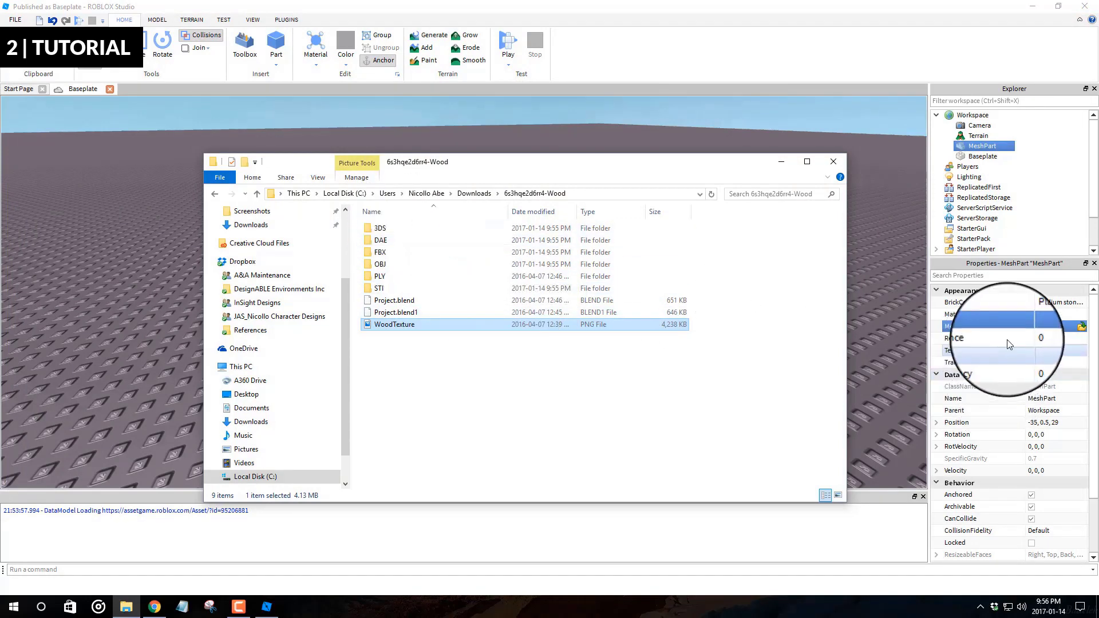
# Step: Browse for a mesh file for the MeshPart's MeshId and select Wood in the 6s3hqe2d6rr4-Wood download's FBX folder
pyautogui.click(1052, 326)
pyautogui.click(1081, 326)
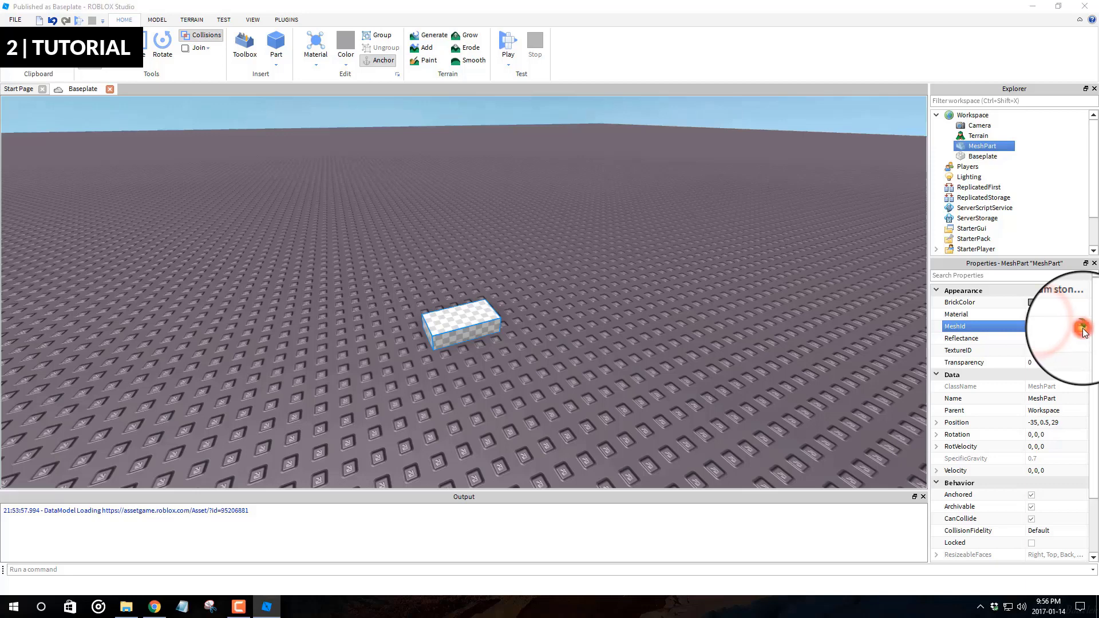
pyautogui.click(68, 194)
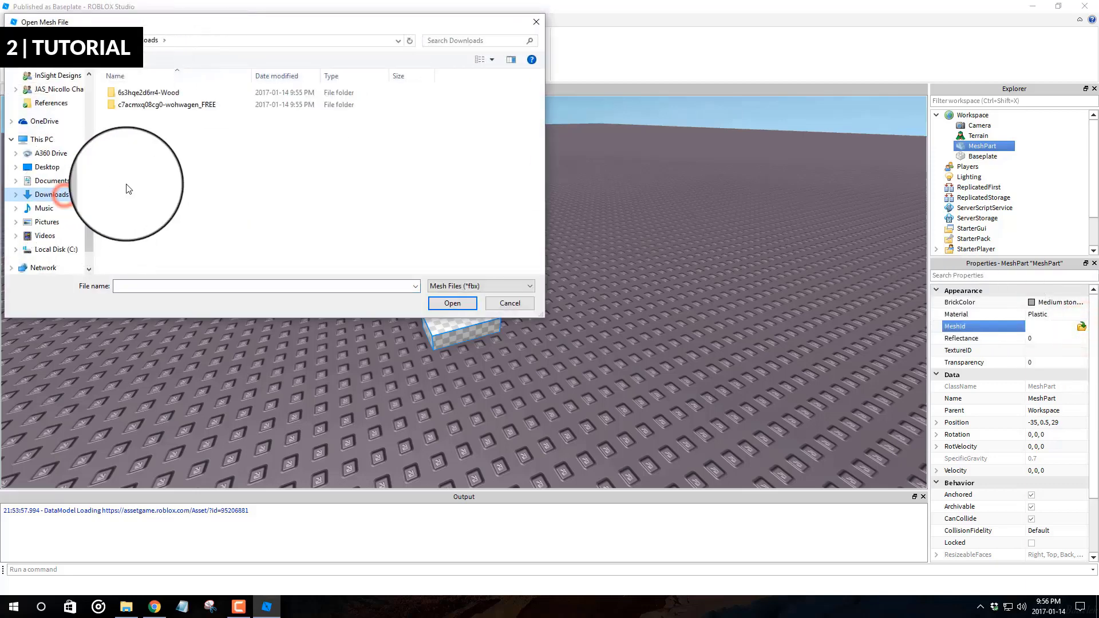
pyautogui.doubleClick(184, 98)
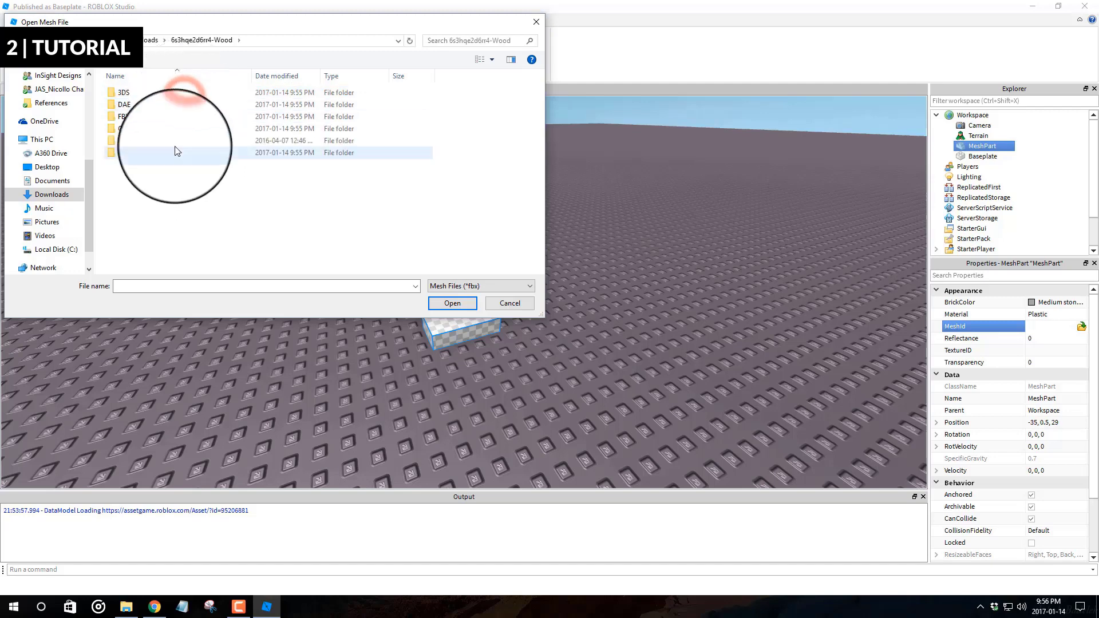
pyautogui.click(151, 117)
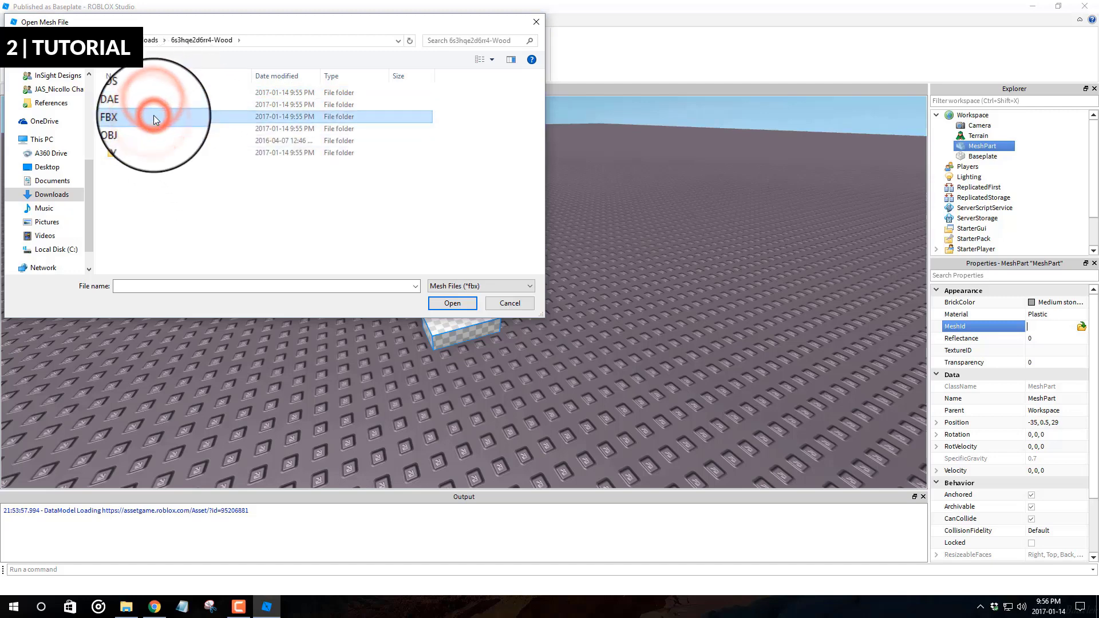
pyautogui.doubleClick(148, 116)
pyautogui.click(140, 91)
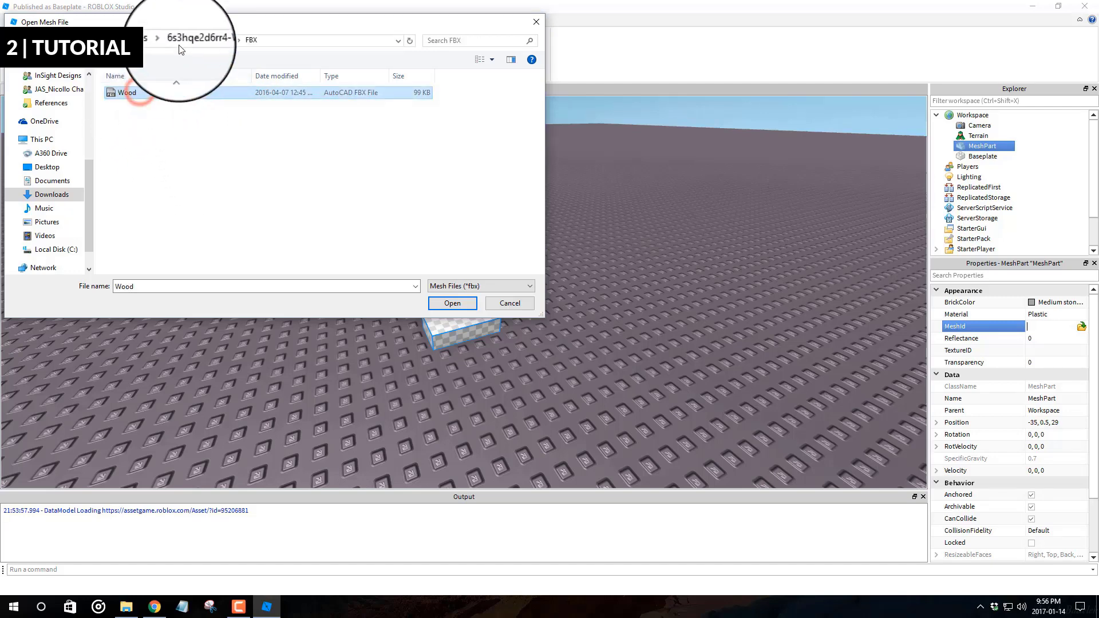
# Step: Look through the model's 3DS, DAE, OBJ and PLY folders for mesh files that can be imported
pyautogui.click(192, 40)
pyautogui.doubleClick(150, 93)
pyautogui.click(201, 40)
pyautogui.doubleClick(146, 103)
pyautogui.click(198, 41)
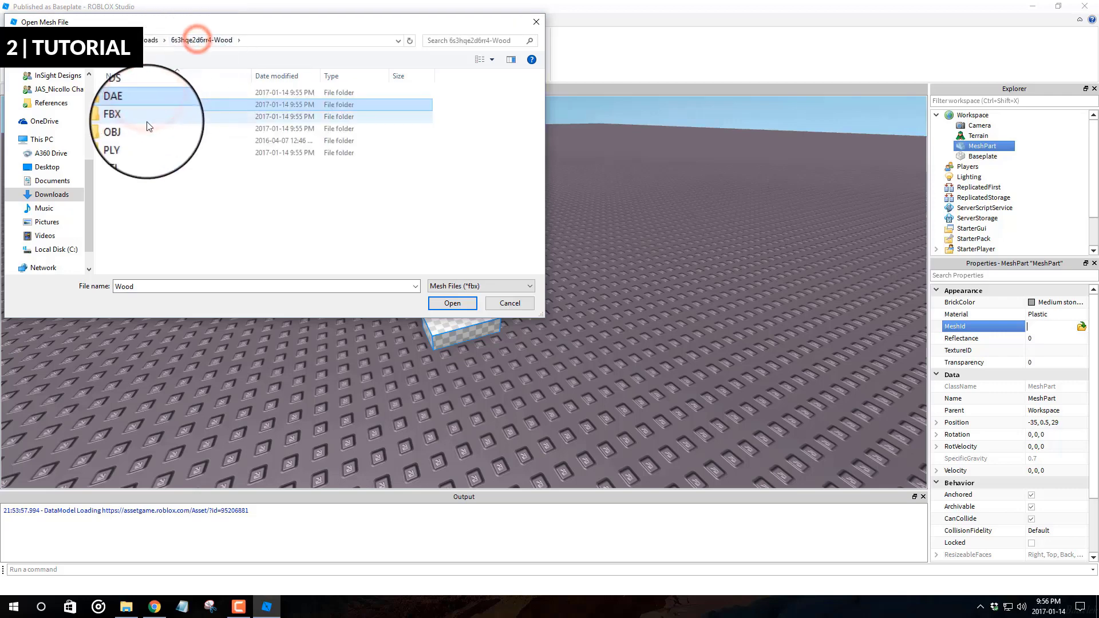
pyautogui.doubleClick(147, 129)
pyautogui.click(197, 39)
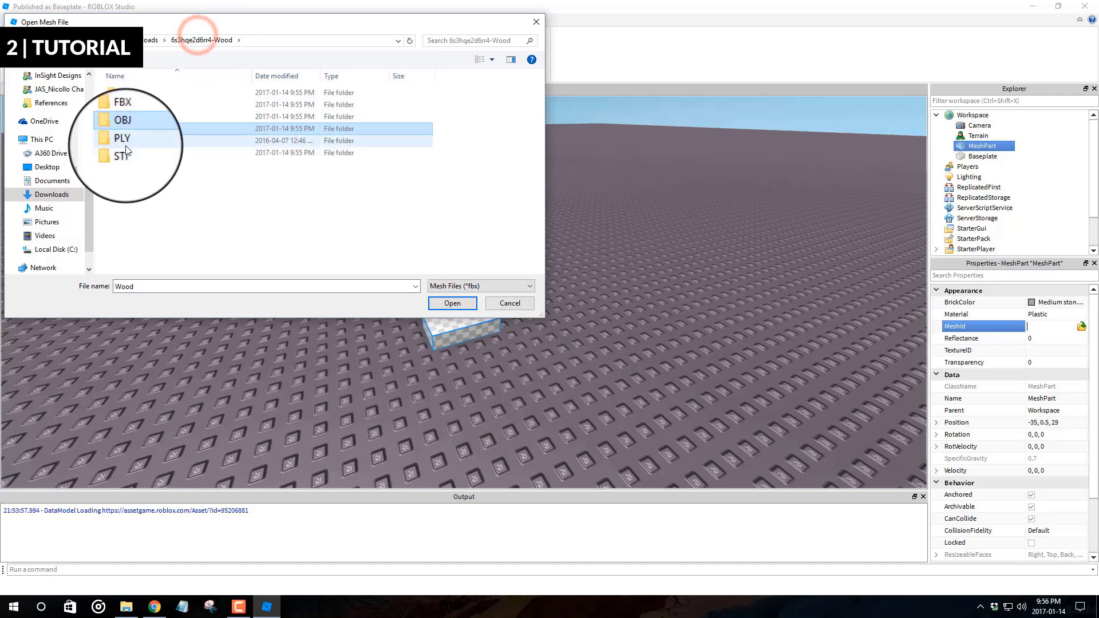
pyautogui.doubleClick(126, 142)
pyautogui.click(202, 35)
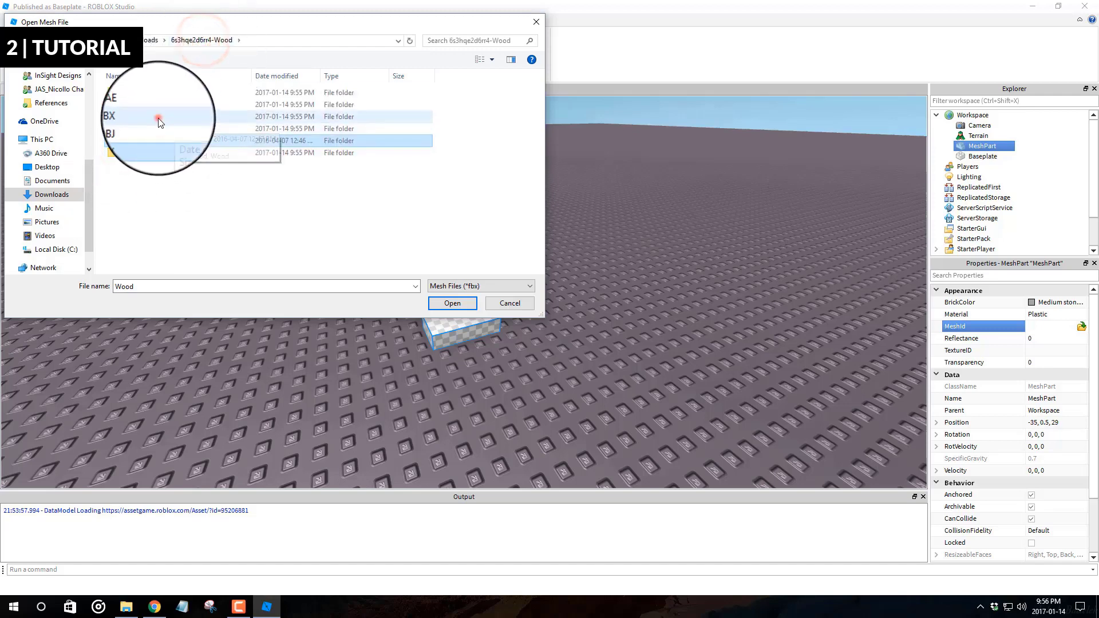
# Step: Import the Wood file from the FBX folder as the MeshPart's mesh and dismiss the import issues message
pyautogui.doubleClick(159, 117)
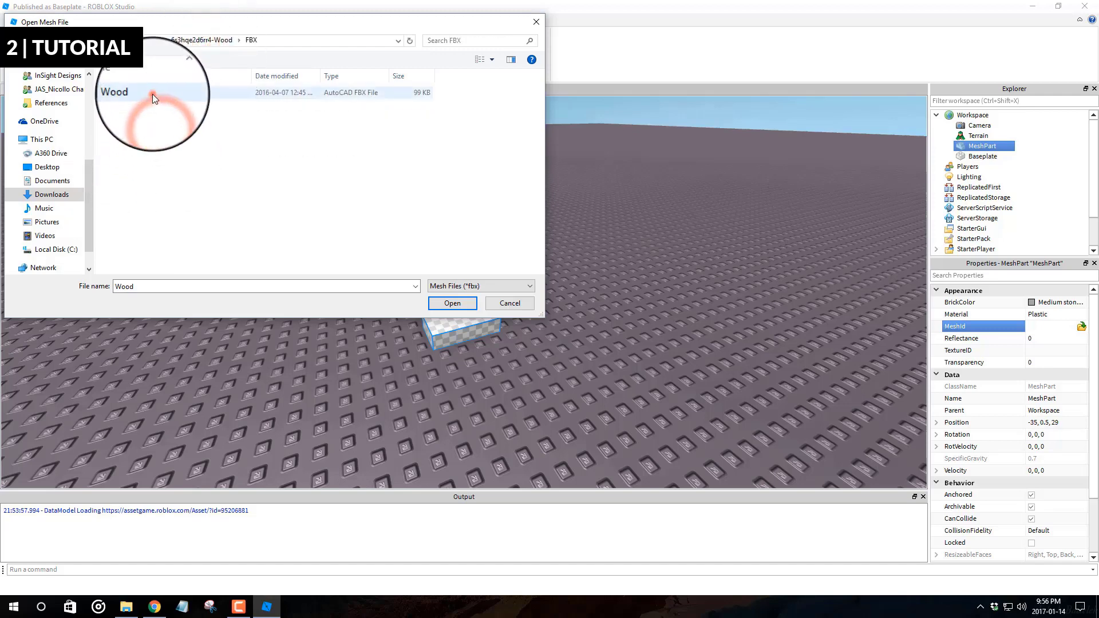
pyautogui.click(452, 303)
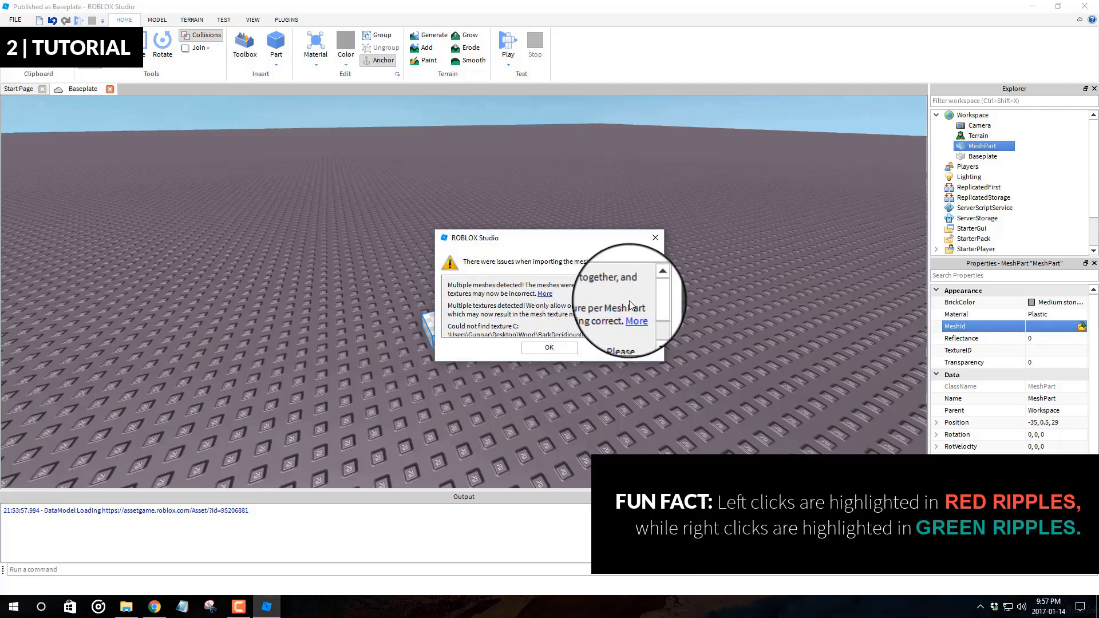
pyautogui.scroll(-1, 630, 307)
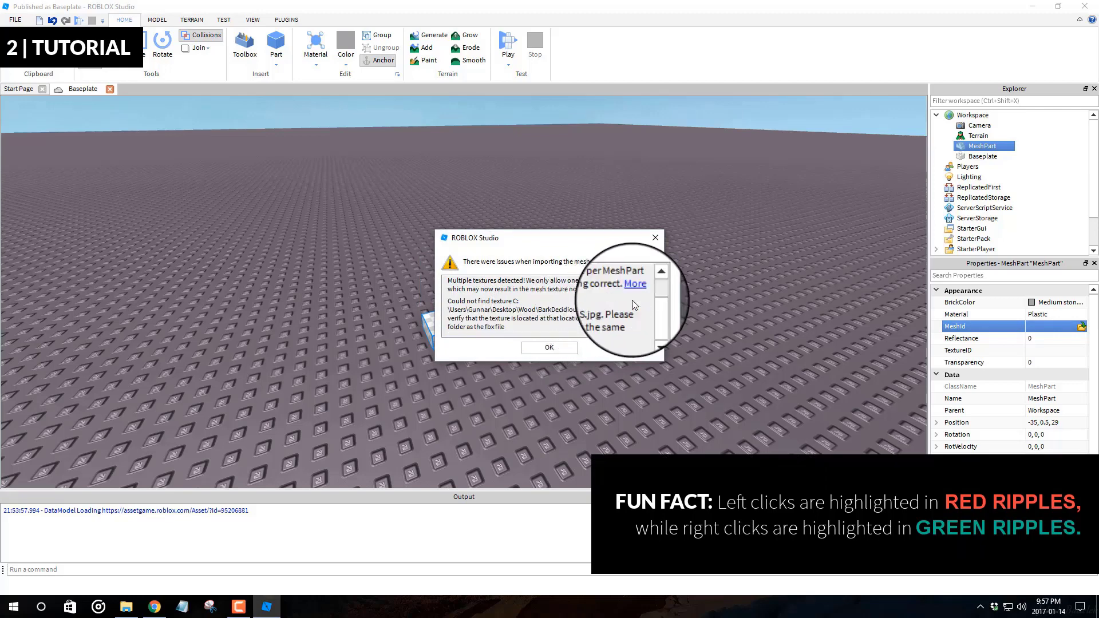
pyautogui.click(562, 345)
# Step: Reposition the imported wood mesh on top of the baseplate, at about -41.6, 25, 49.6
pyautogui.moveTo(563, 318); pyautogui.dragTo(544, 264, button='right')
pyautogui.press('q')
pyautogui.press('w')
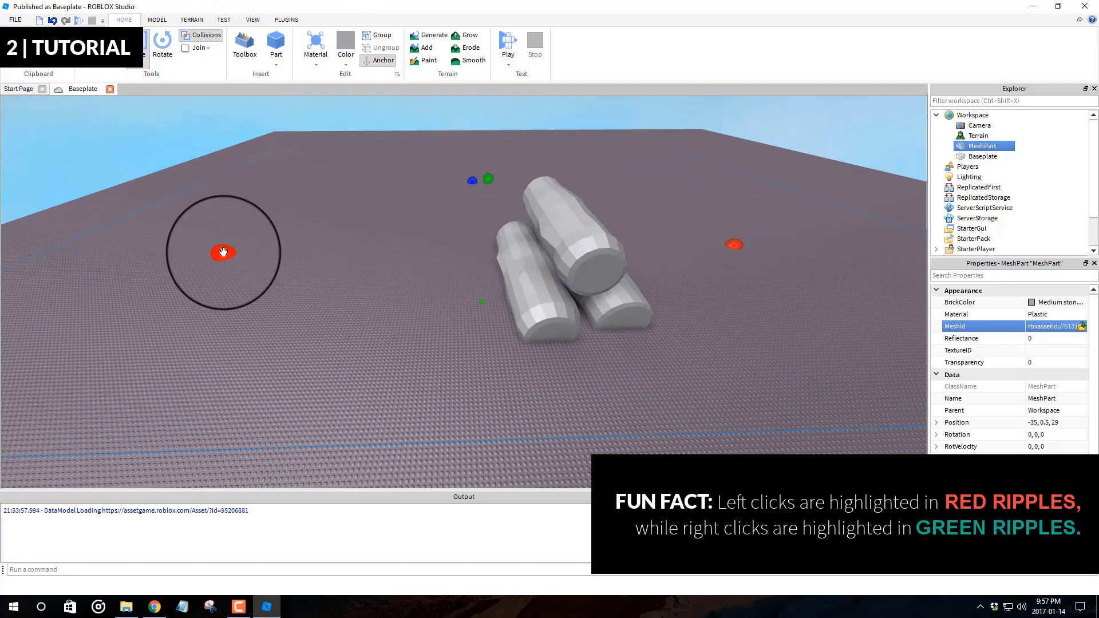
pyautogui.click(308, 262)
pyautogui.click(555, 286)
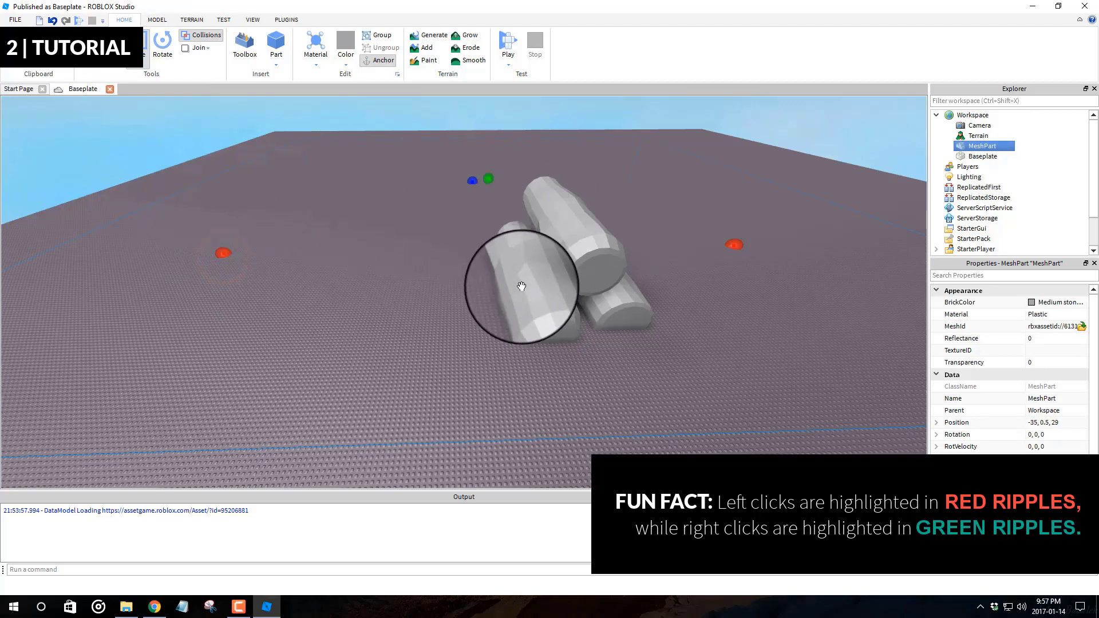
pyautogui.moveTo(537, 290); pyautogui.dragTo(527, 262)
pyautogui.scroll(-3, 527, 262)
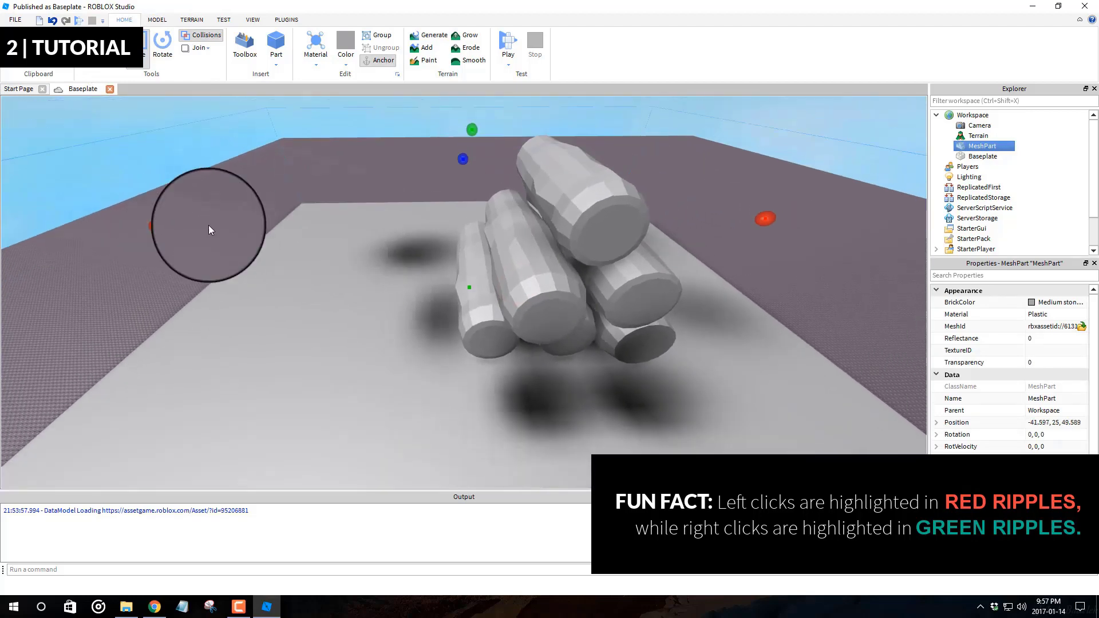
# Step: Try resizing the wood mesh along one axis with its red side handle, undoing each attempt
pyautogui.press('d')
pyautogui.moveTo(188, 235); pyautogui.dragTo(261, 259)
pyautogui.hotkey('ctrl', 'z')
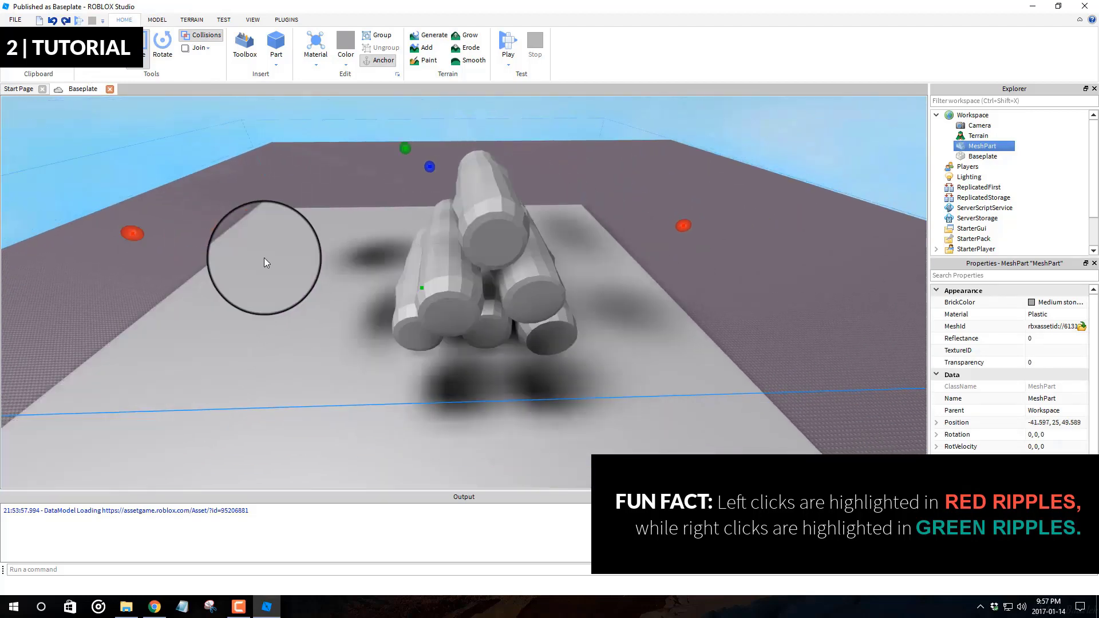
pyautogui.moveTo(135, 236); pyautogui.dragTo(332, 255)
pyautogui.press('s')
pyautogui.press('a')
pyautogui.hotkey('ctrl', 'z')
pyautogui.press('w')
pyautogui.press('a')
pyautogui.moveTo(194, 233); pyautogui.dragTo(361, 290)
# Step: Scale the wood mesh down with its proportions locked, using its side handle, and deselect it
pyautogui.moveTo(252, 219); pyautogui.dragTo(251, 219, button='right')
pyautogui.press('shift')
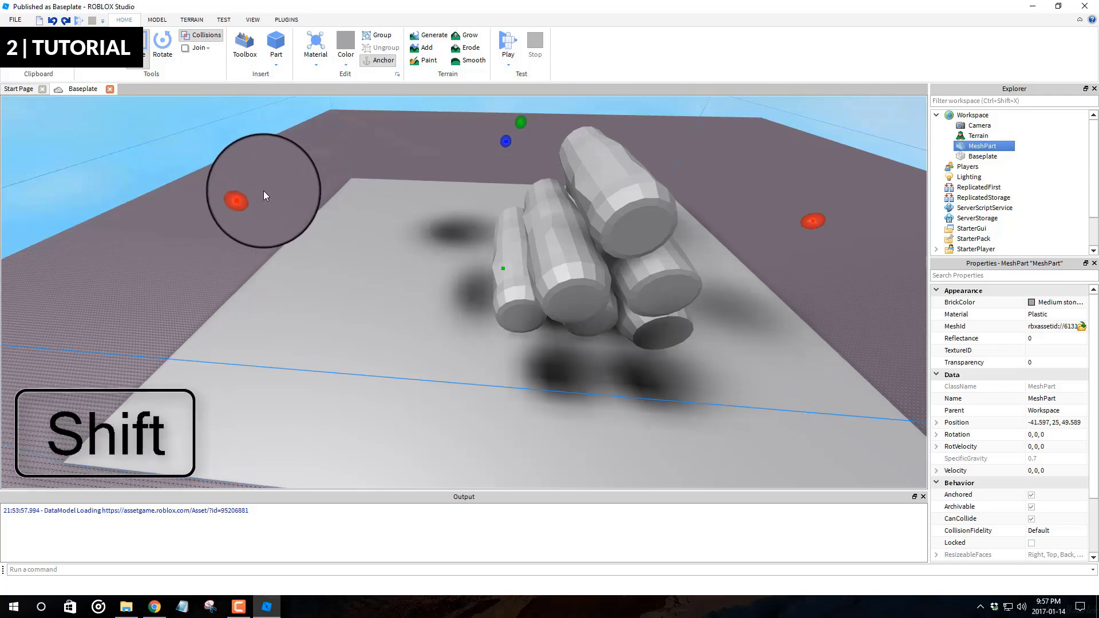
pyautogui.moveTo(242, 193); pyautogui.dragTo(601, 199)
pyautogui.press('f')
pyautogui.moveTo(595, 228); pyautogui.dragTo(346, 321, button='right')
pyautogui.scroll(-2, 602, 224)
pyautogui.scroll(2, 346, 322)
pyautogui.keyDown('shift'); pyautogui.moveTo(290, 343); pyautogui.dragTo(498, 330); pyautogui.keyUp('shift')
pyautogui.click(495, 378)
# Step: Examine the scaled wood mesh on the baseplate from several angles and distances
pyautogui.moveTo(495, 378); pyautogui.dragTo(476, 306, button='right')
pyautogui.scroll(3, 460, 354)
pyautogui.press('q')
pyautogui.scroll(2, 498, 320)
pyautogui.press('e')
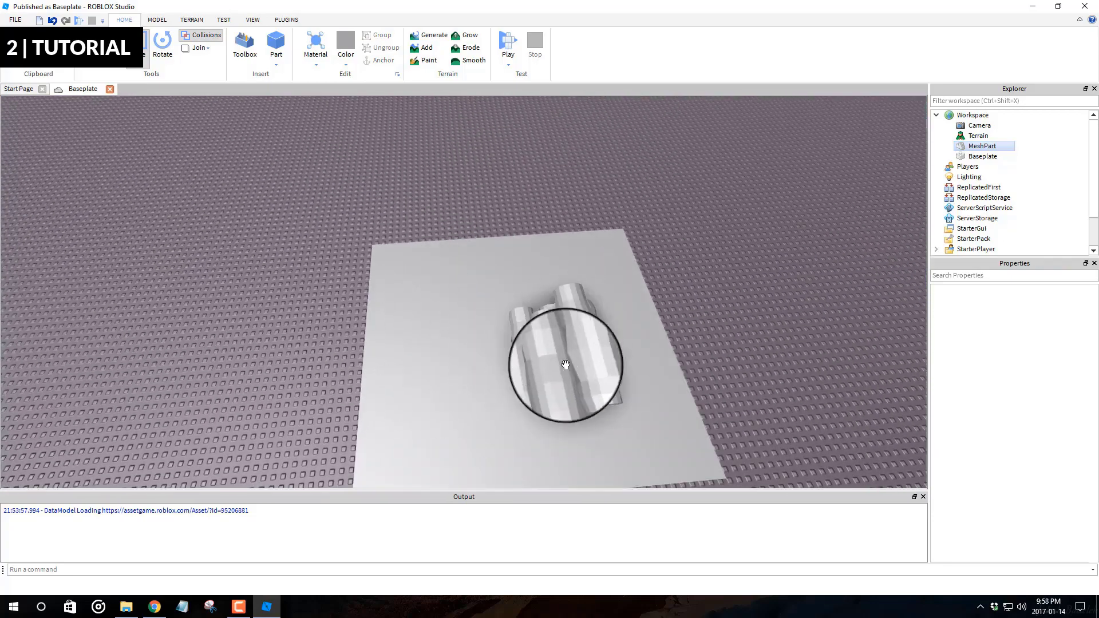
pyautogui.scroll(-4, 558, 363)
pyautogui.click(544, 304)
pyautogui.click(565, 361)
pyautogui.scroll(3, 564, 359)
pyautogui.moveTo(565, 358); pyautogui.dragTo(540, 297, button='right')
pyautogui.press('w')
pyautogui.press('d')
pyautogui.scroll(-3, 552, 345)
pyautogui.scroll(4, 540, 296)
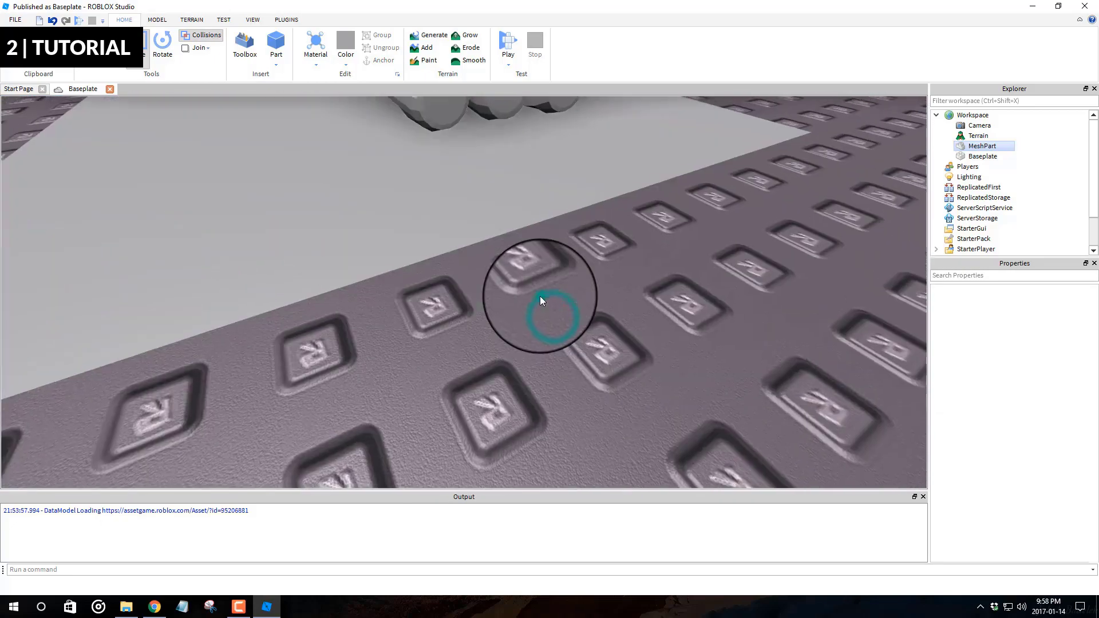
pyautogui.scroll(-6, 540, 296)
pyautogui.scroll(4, 540, 296)
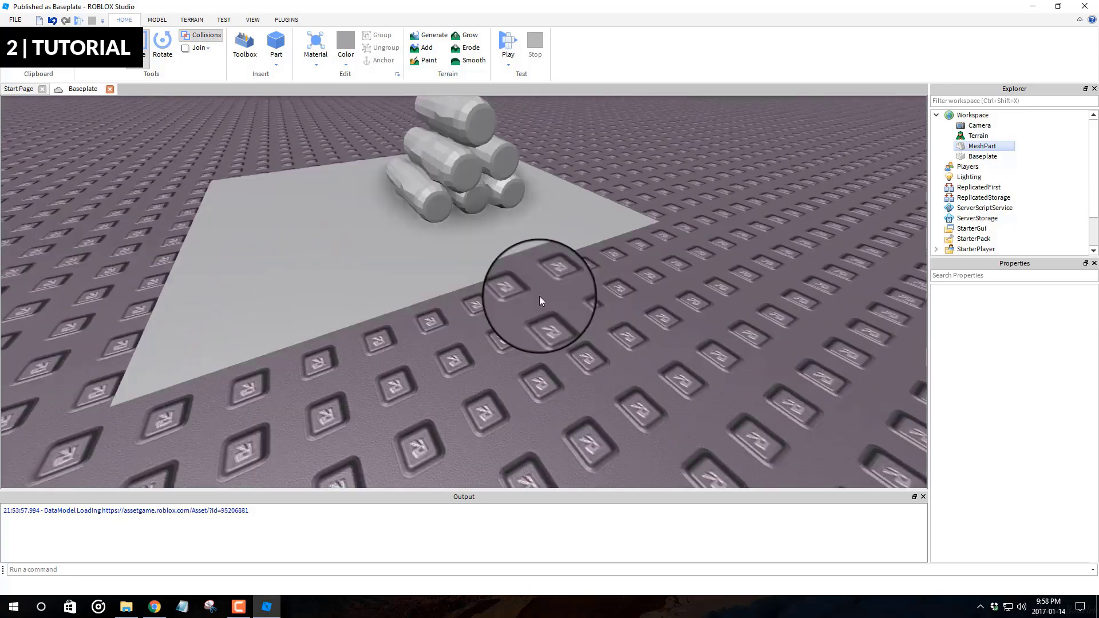
pyautogui.scroll(-4, 539, 296)
pyautogui.scroll(5, 520, 287)
pyautogui.moveTo(521, 287); pyautogui.dragTo(490, 238, button='right')
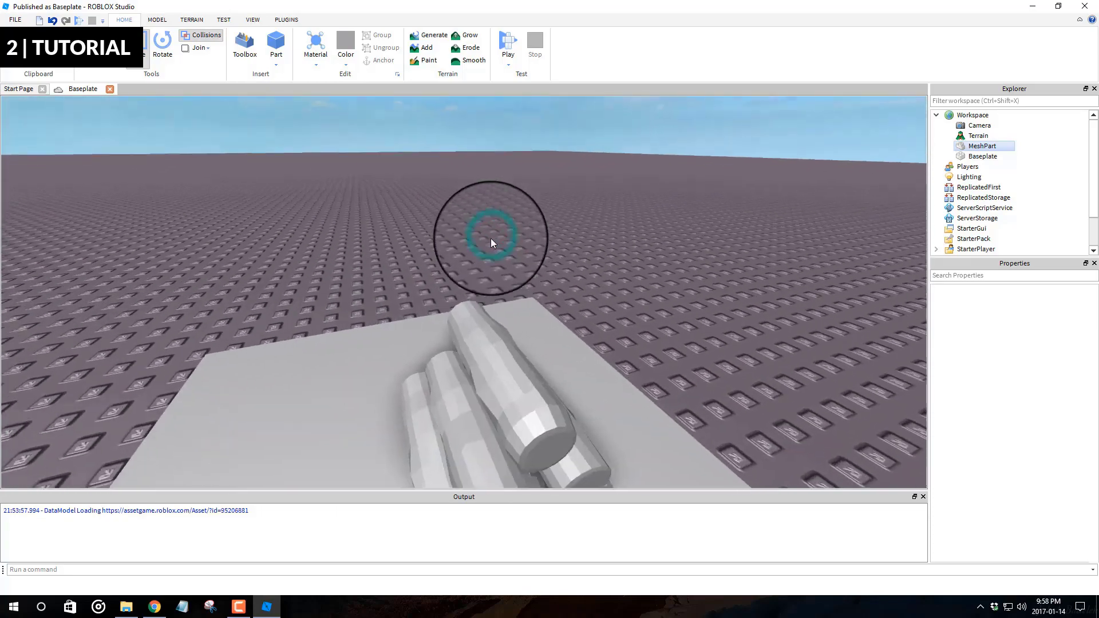
pyautogui.scroll(-5, 490, 238)
pyautogui.scroll(4, 491, 240)
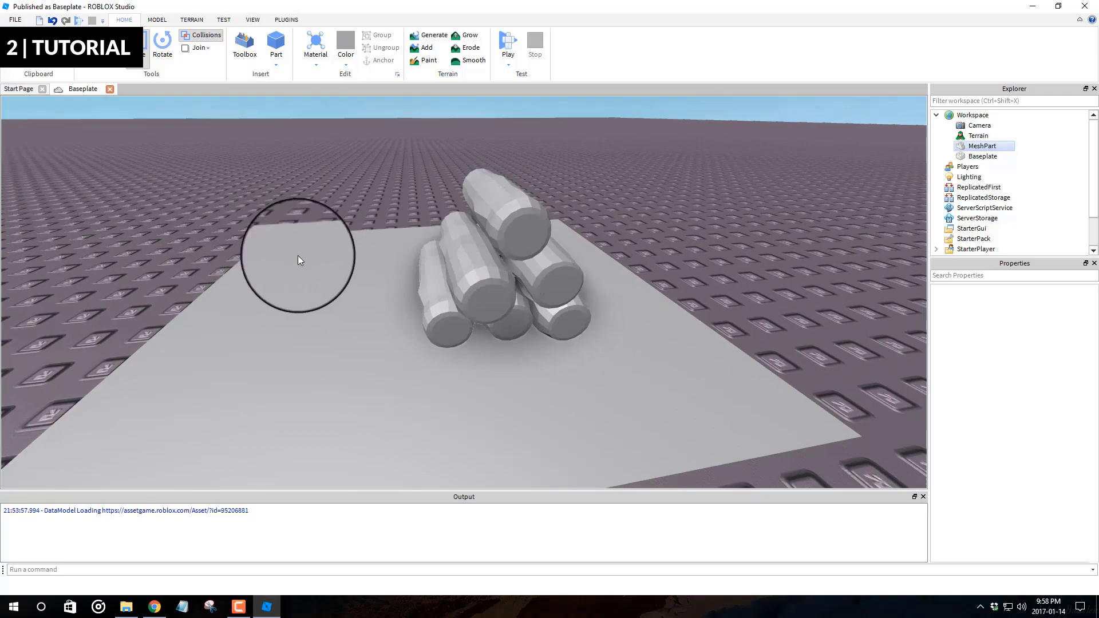
pyautogui.moveTo(414, 277); pyautogui.dragTo(481, 261, button='right')
pyautogui.moveTo(497, 258); pyautogui.dragTo(432, 263)
pyautogui.click(705, 222)
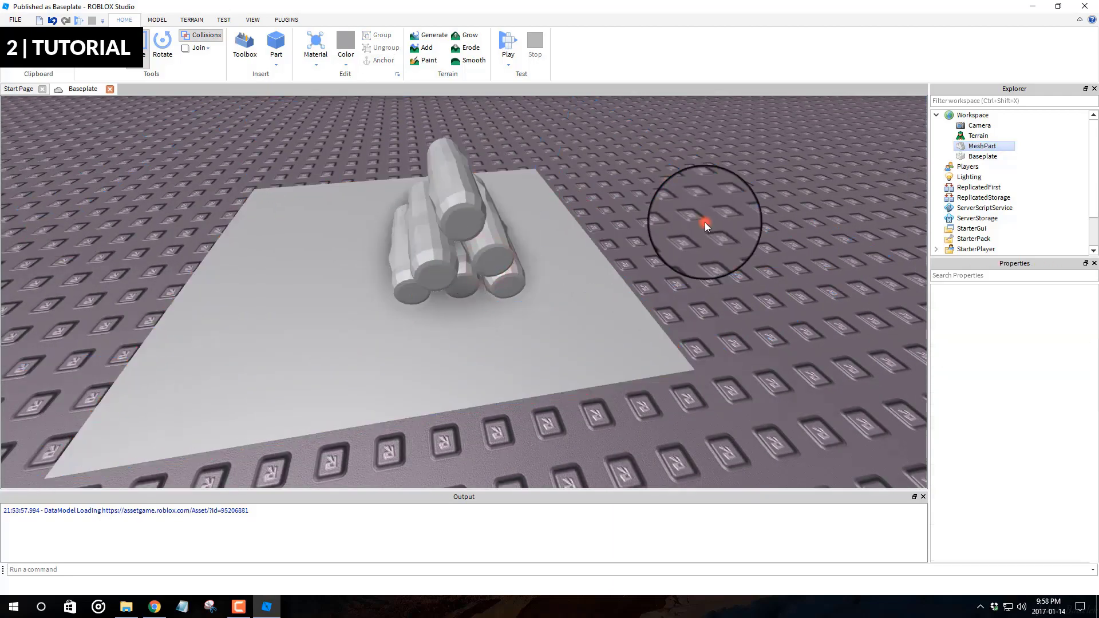